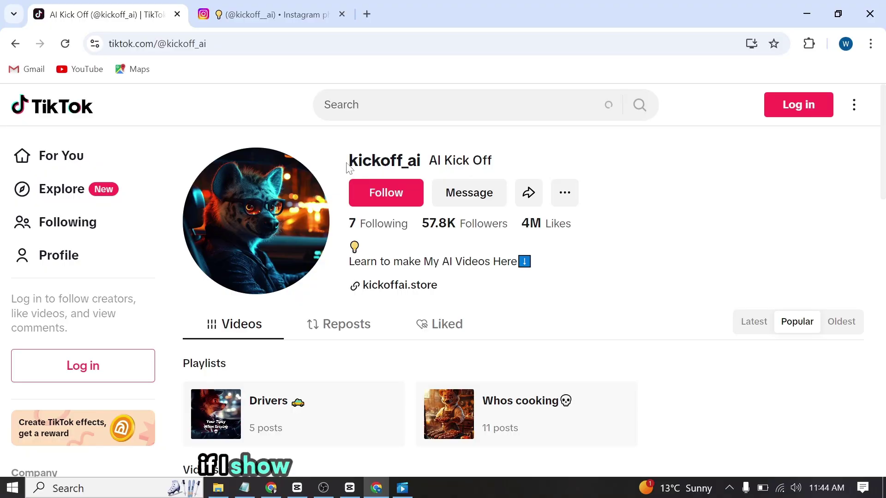
- Examine the kickoff_ai TikTok profile's username, follower count and view counts of its popular videos
drag(381, 160, 425, 163)
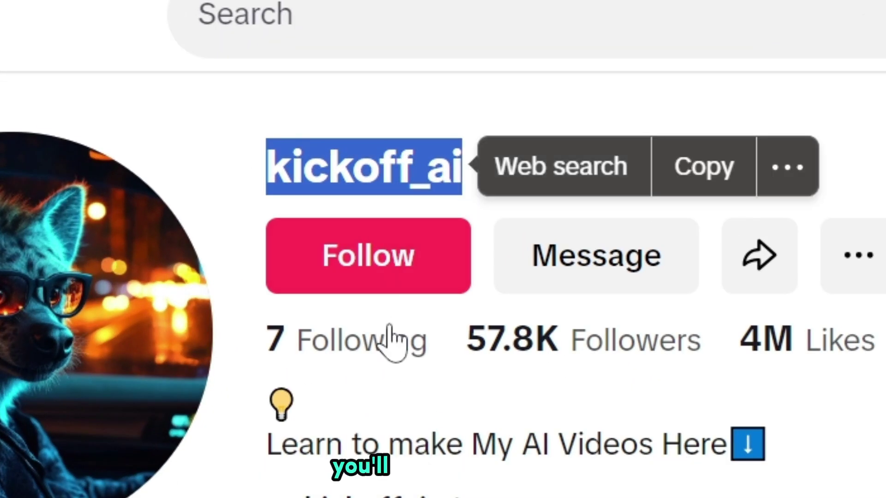
click(411, 236)
double_click(549, 344)
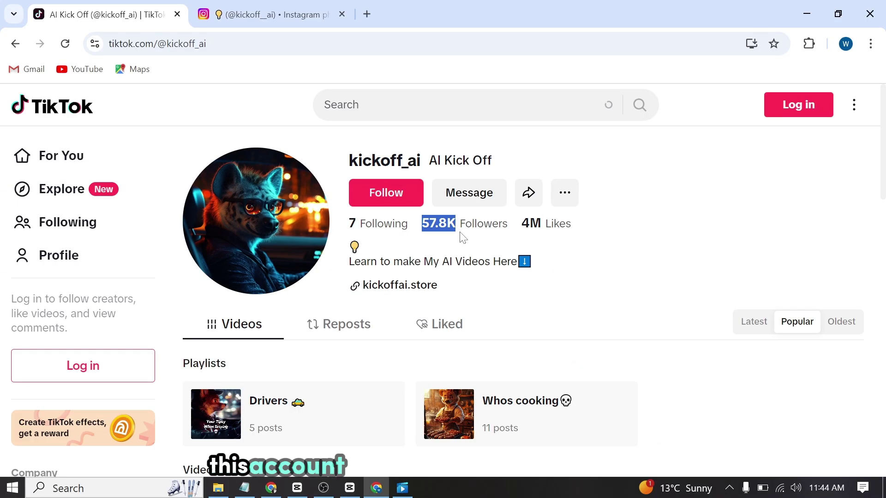
click(484, 240)
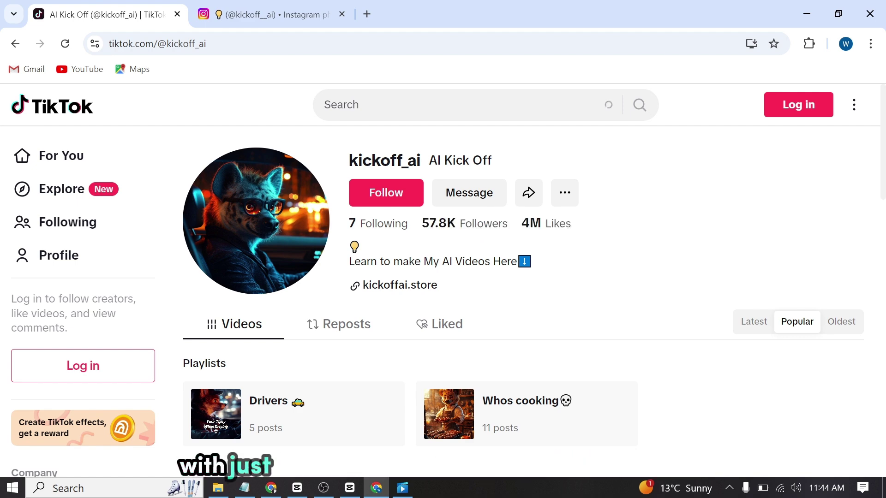
scroll(523, 300, down, 3)
scroll(523, 300, down, 4)
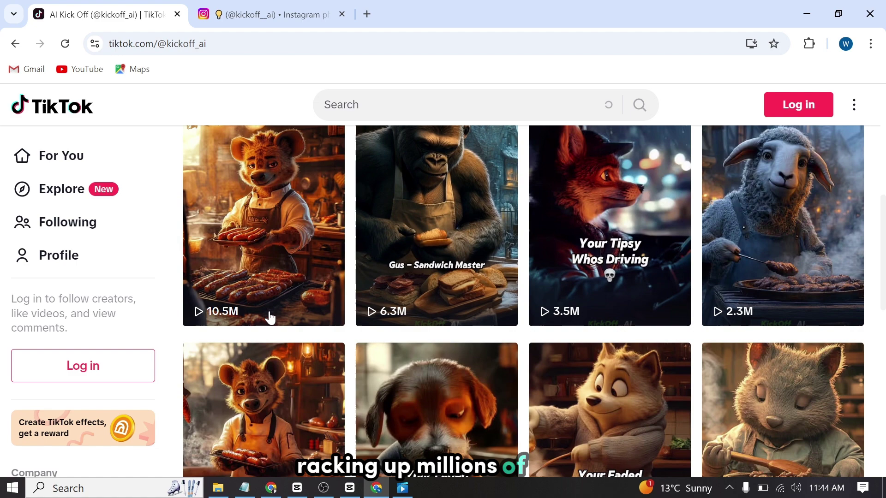
scroll(525, 310, down, 2)
scroll(525, 311, up, 10)
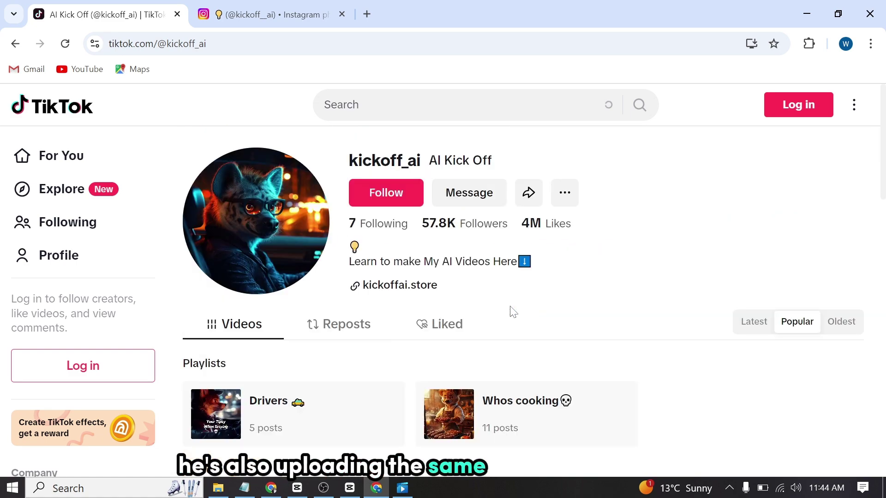
- Examine the kickoff__ai Instagram profile's post and follower counts, store link and reels
key(ctrl+Tab)
drag(410, 159, 522, 186)
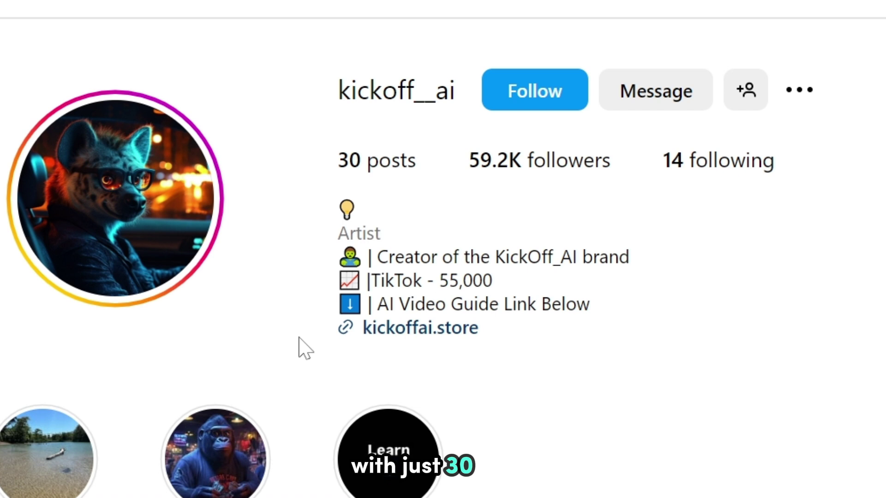
drag(331, 343, 475, 340)
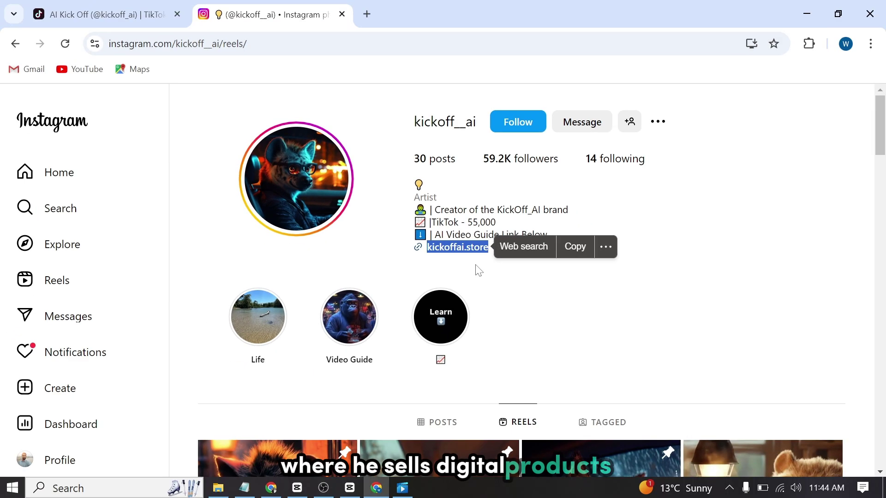
click(462, 352)
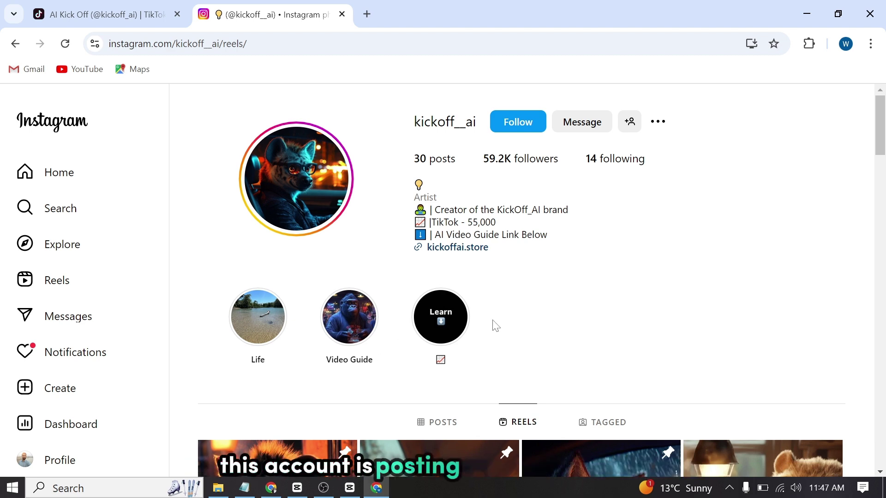
scroll(497, 326, down, 5)
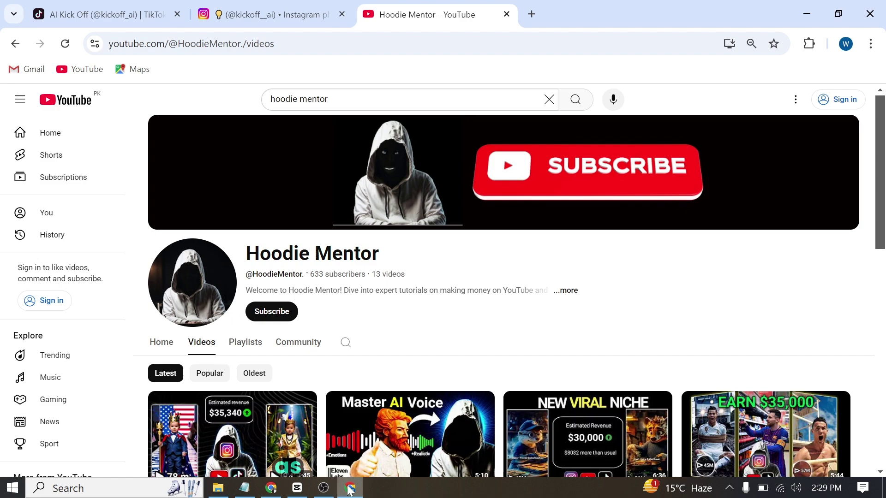
- Browse the latest videos on the Hoodie Mentor YouTube channel
scroll(417, 330, down, 5)
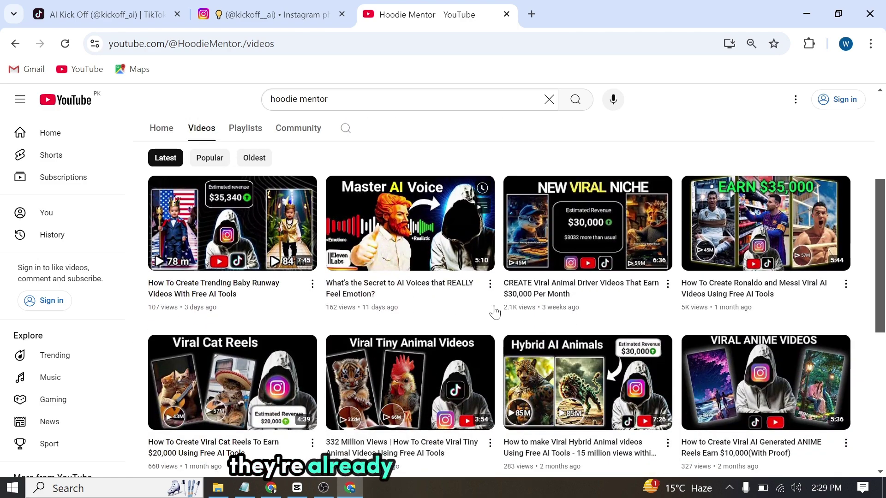
mouse_move(527, 298)
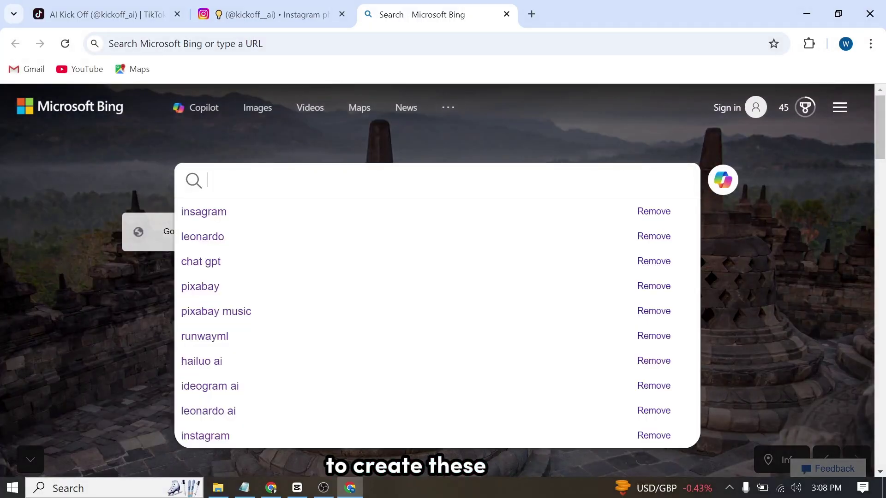
- Search the web for chat gpt and open the ChatGPT site from the results
text(h)
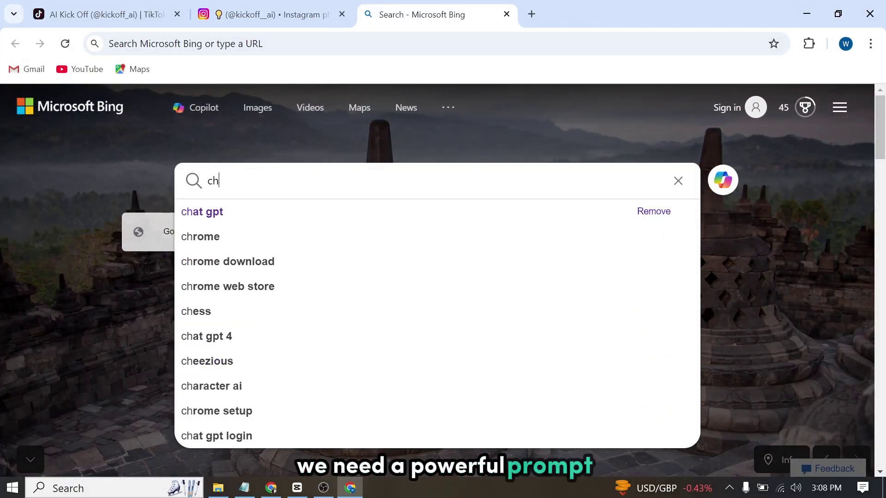
click(324, 220)
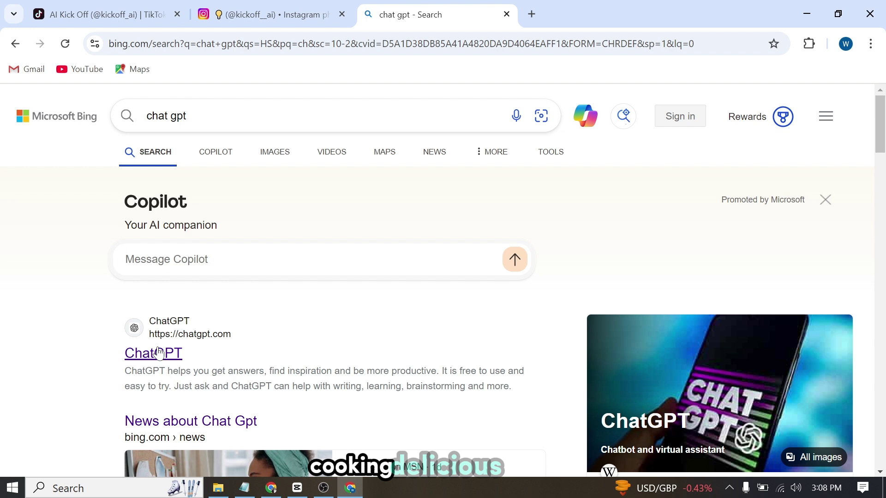
click(159, 354)
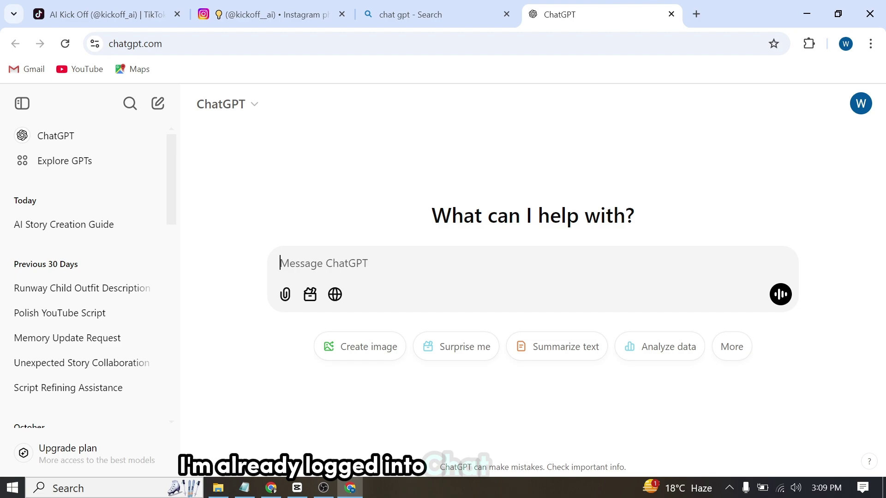
- Paste and submit the request for five hyper-realistic, cinematic image prompts of anthropomorphic animals cooking unique dishes in warm, rustic kitchens
key(ctrl+v)
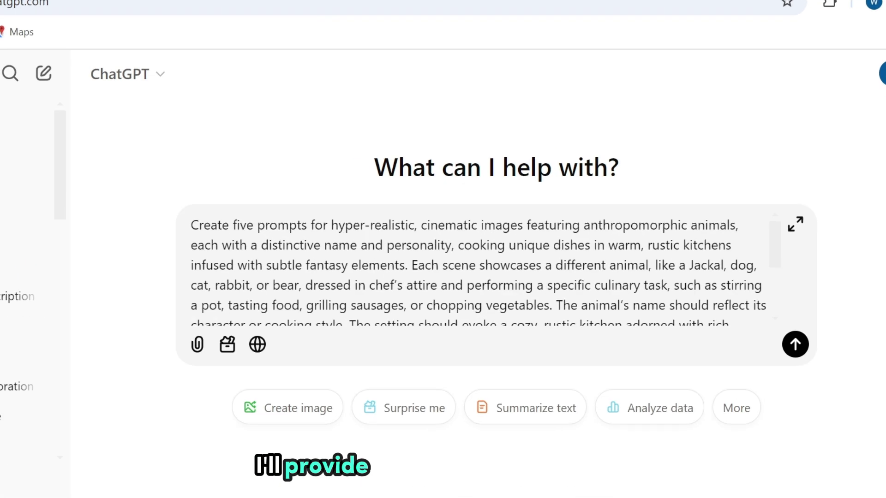
drag(280, 229, 487, 279)
drag(406, 294, 304, 328)
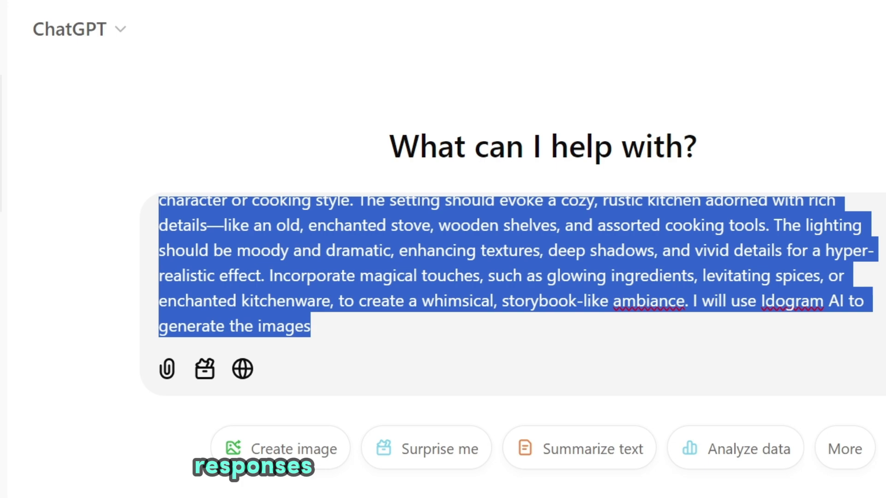
click(304, 326)
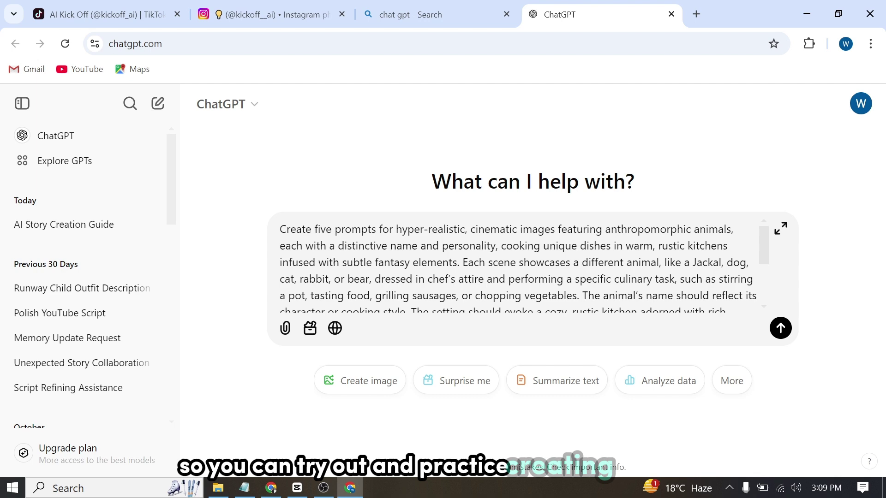
key(Return)
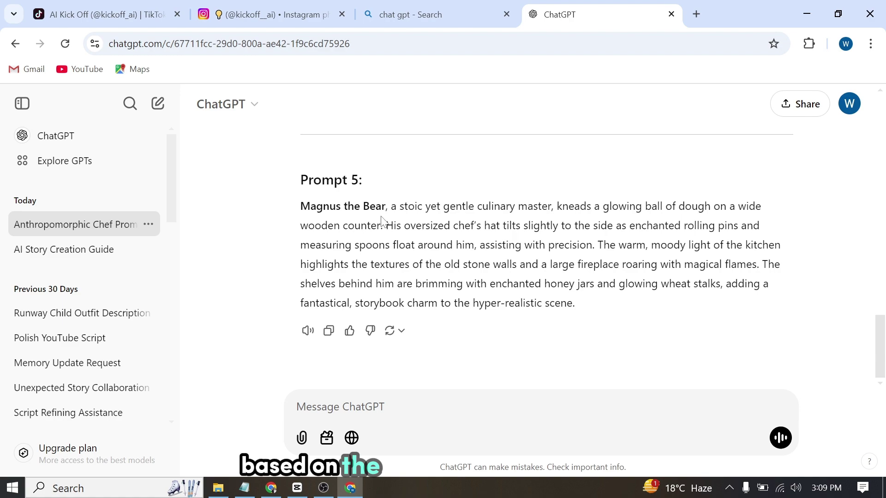
- Read through the generated image prompts in the ChatGPT reply
scroll(382, 221, up, 10)
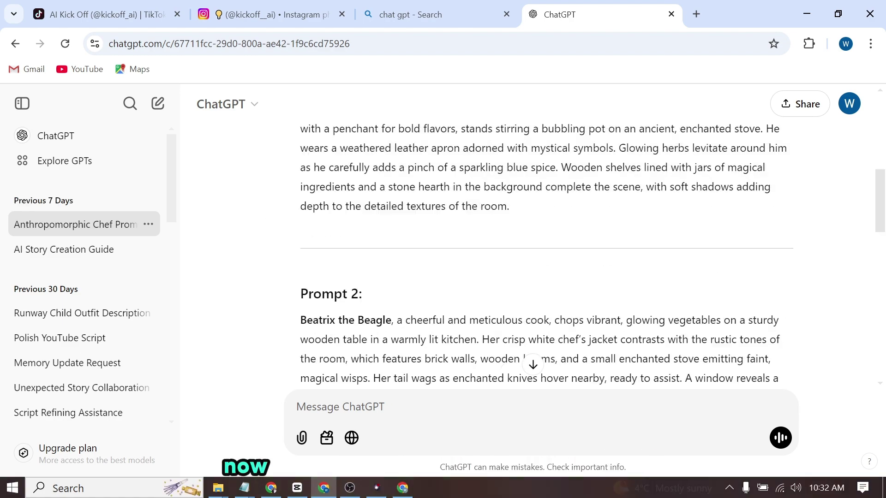
scroll(545, 253, up, 3)
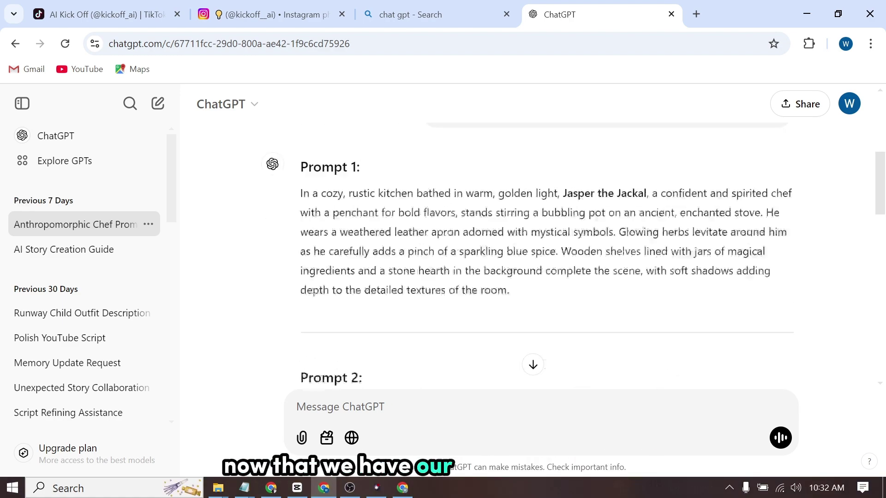
scroll(545, 254, up, 3)
scroll(545, 254, down, 8)
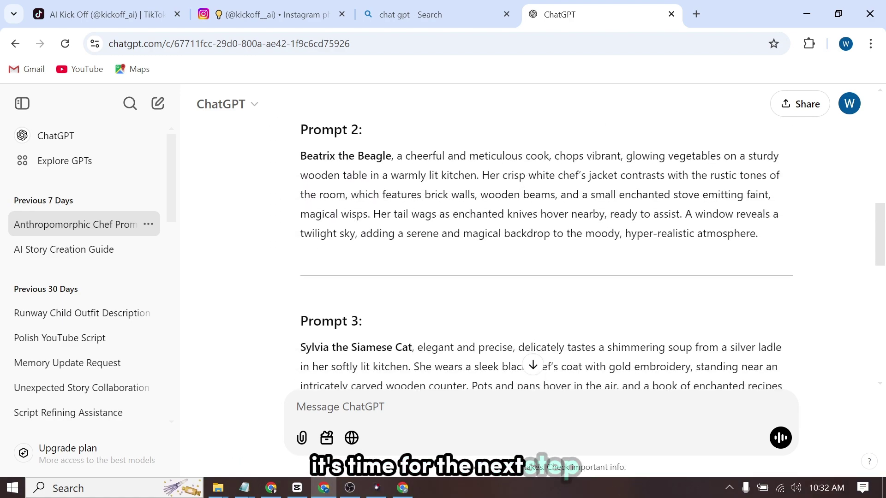
scroll(544, 254, down, 12)
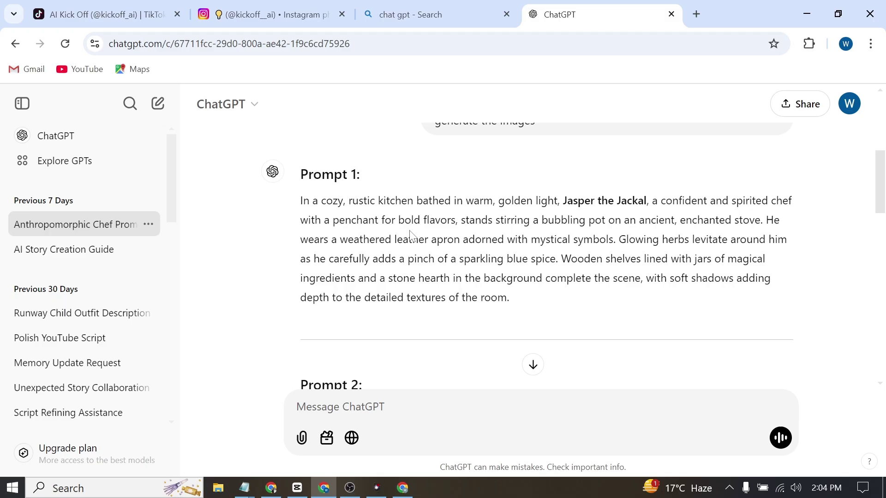
- Copy the full text of Prompt 1 about Jasper the Jackal
drag(301, 201, 520, 302)
key(ctrl+c)
click(808, 320)
- Search for leonardo ai in a new browser tab and open the Leonardo.Ai site
key(ctrl+t)
text(leona)
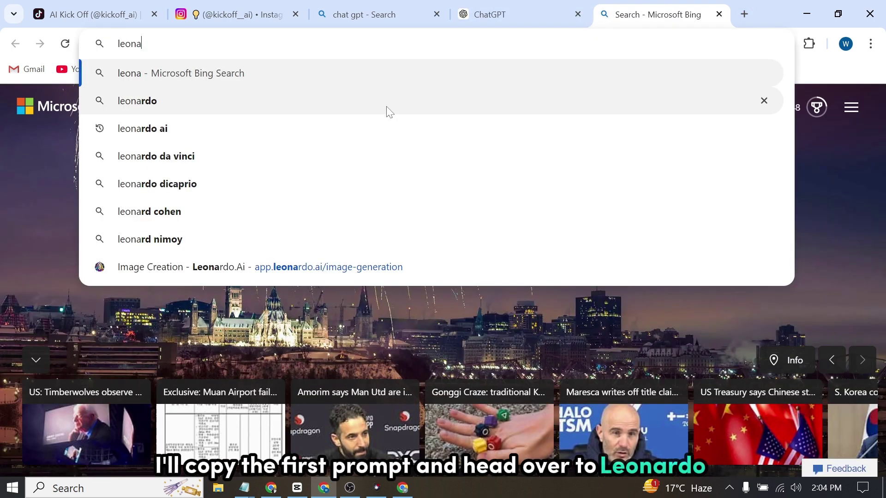
click(376, 131)
click(251, 243)
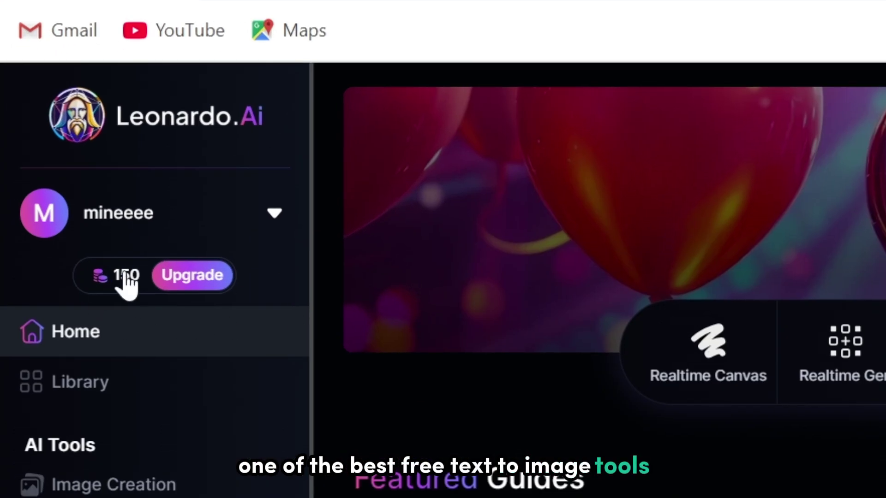
mouse_move(121, 291)
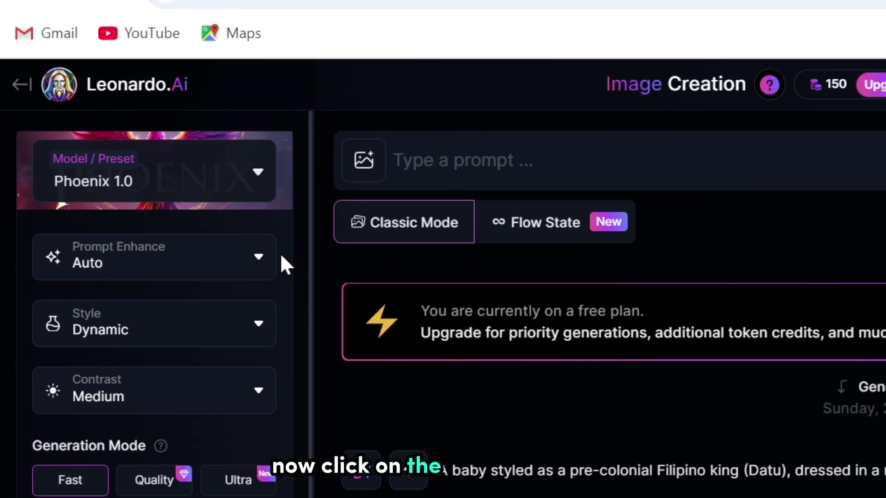
- Select the Cinematic Kino preset for image creation and open the additional image dimension choices
click(258, 172)
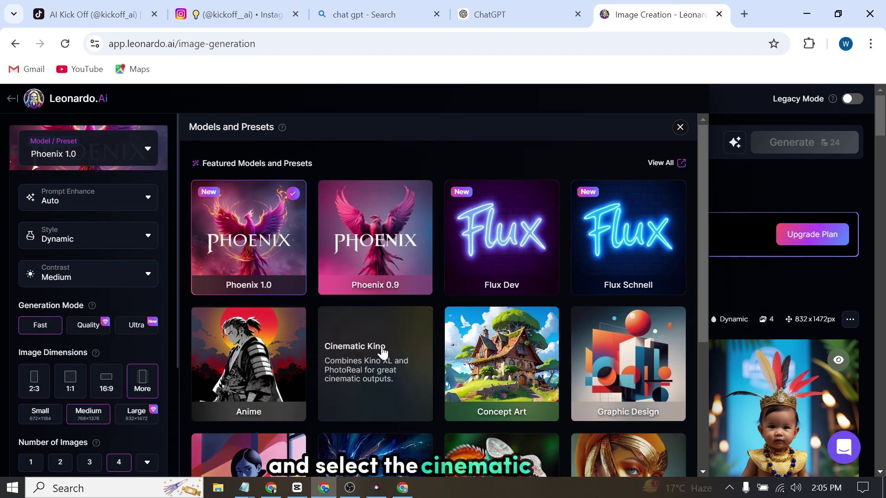
click(347, 365)
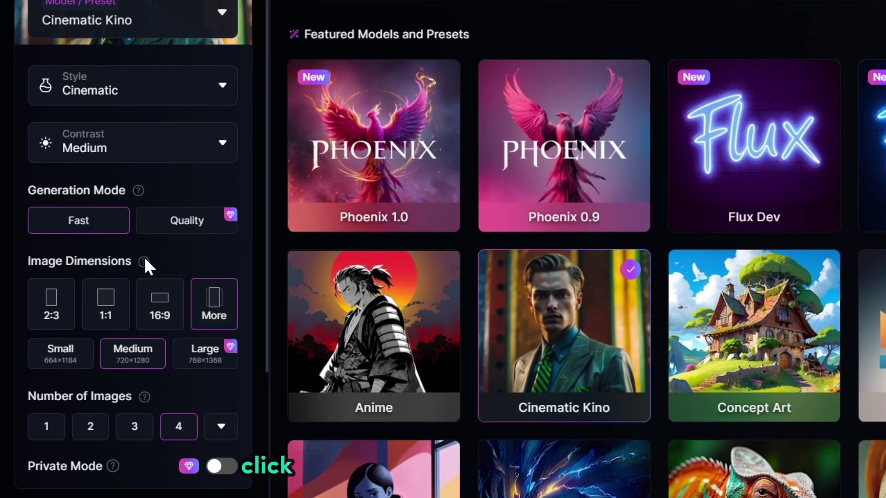
click(213, 318)
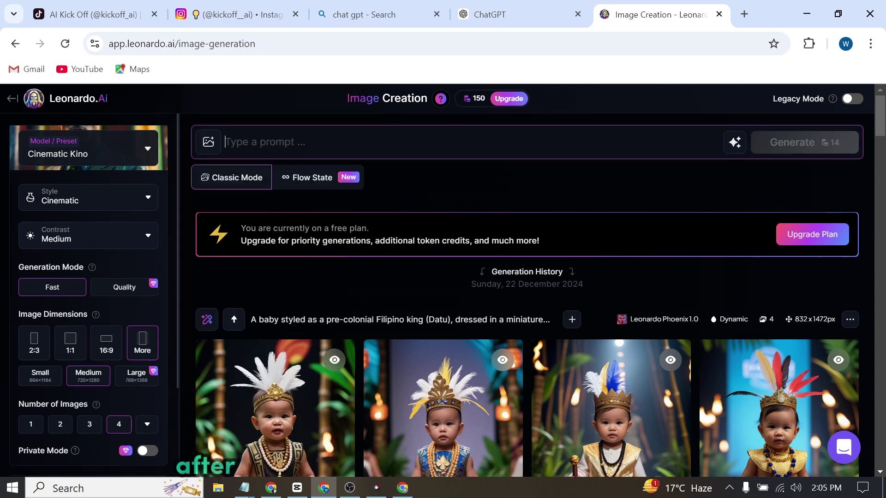
- Paste the copied Jasper the Jackal prompt and generate four images from it
key(ctrl+v)
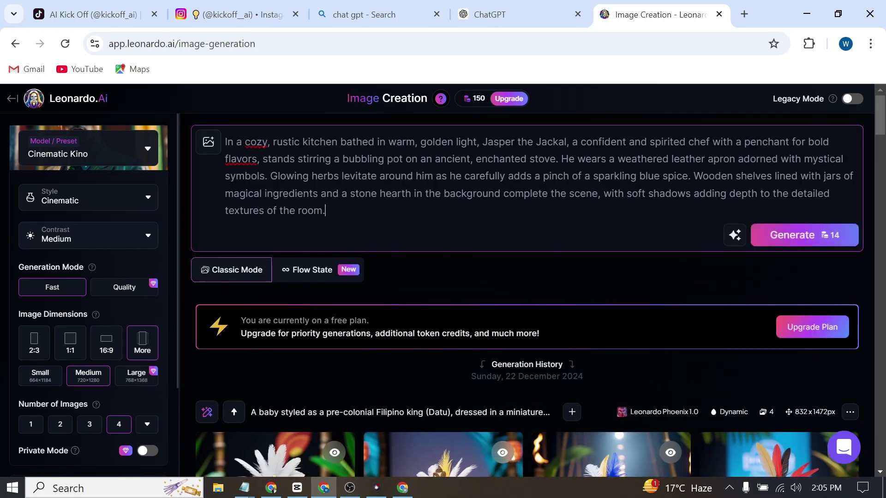
click(781, 241)
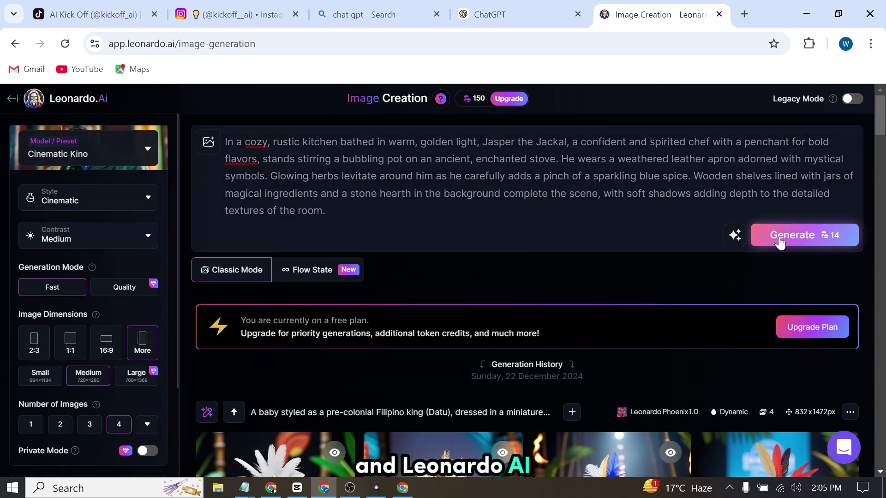
scroll(529, 318, down, 3)
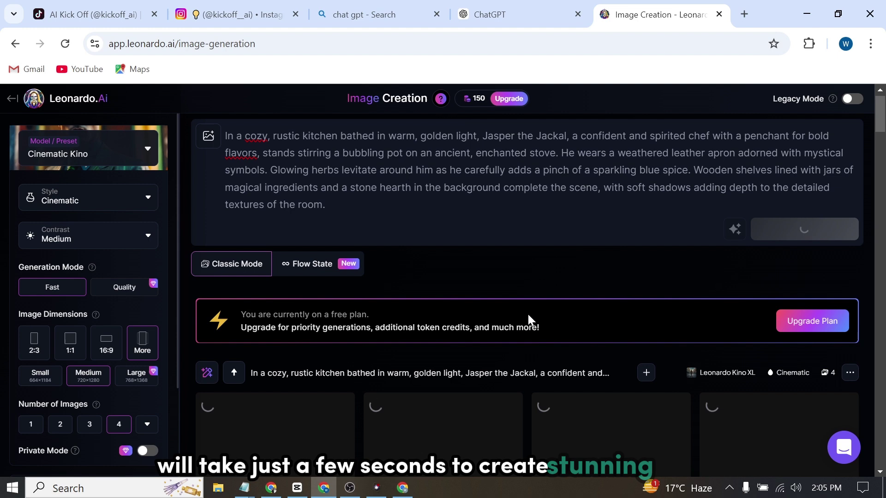
scroll(528, 315, down, 1)
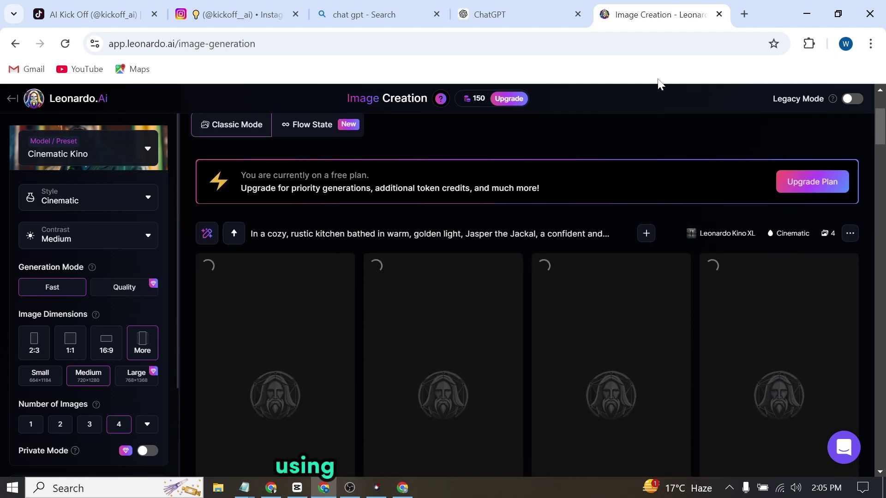
- Open ideogram.ai in a new browser tab
click(744, 14)
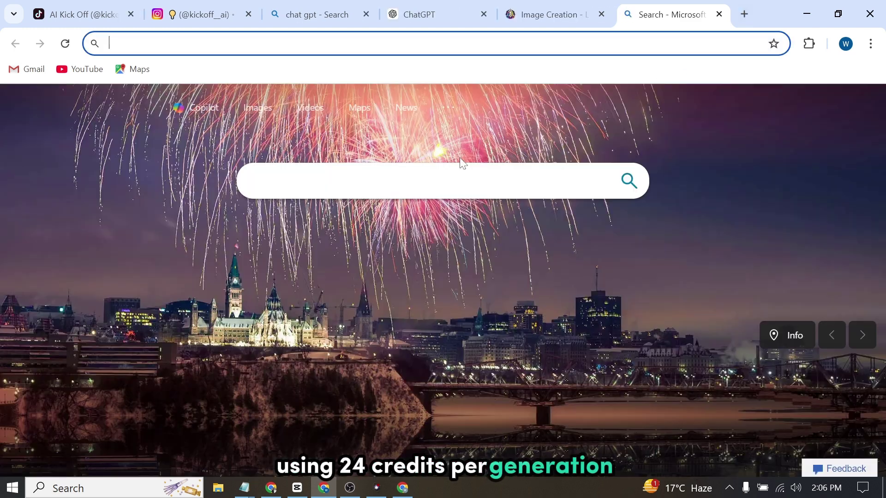
text(ideogram.ai)
key(Return)
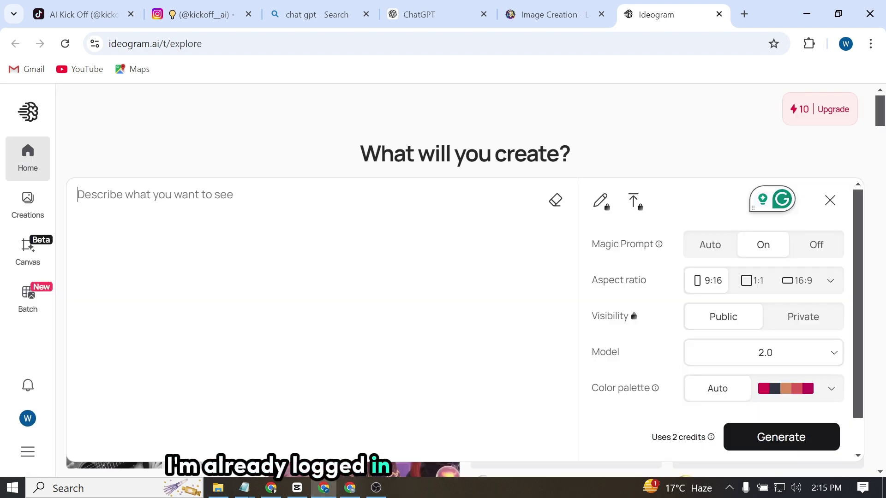
- Paste the Jasper the Jackal prompt into Ideogram and generate it with the 9:16 aspect ratio and Realistic style
key(ctrl+v)
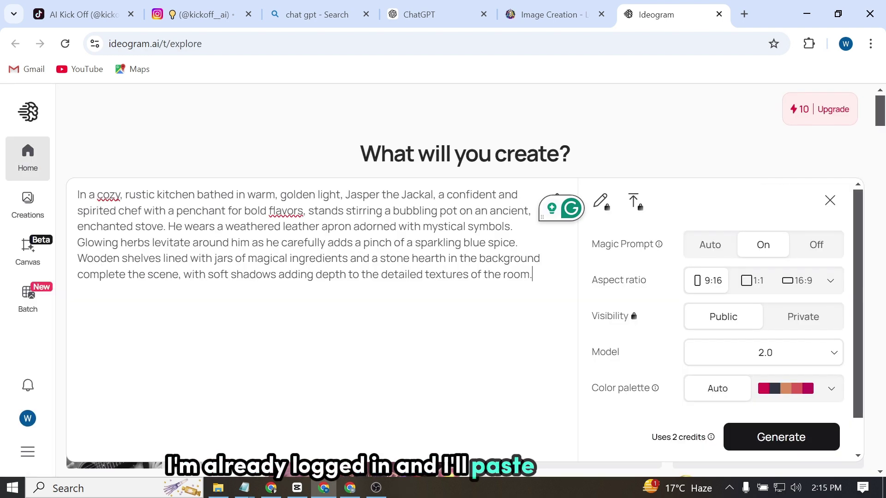
click(706, 280)
click(398, 367)
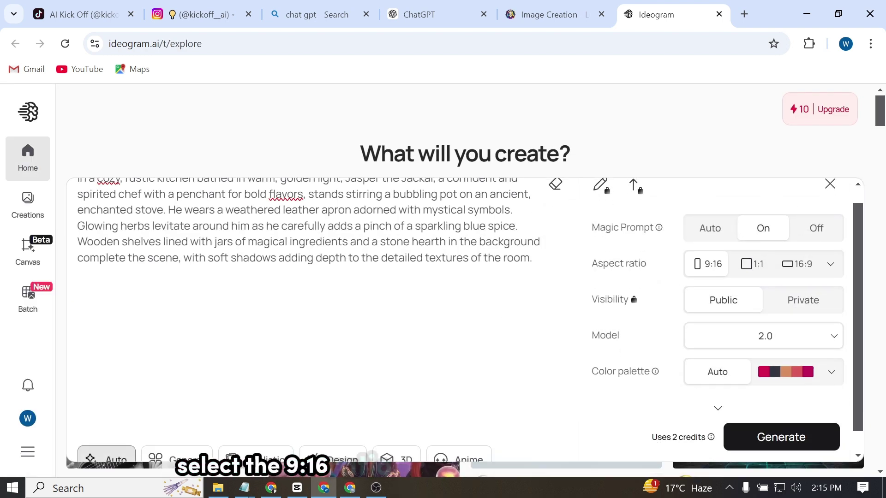
scroll(277, 406, down, 1)
click(261, 438)
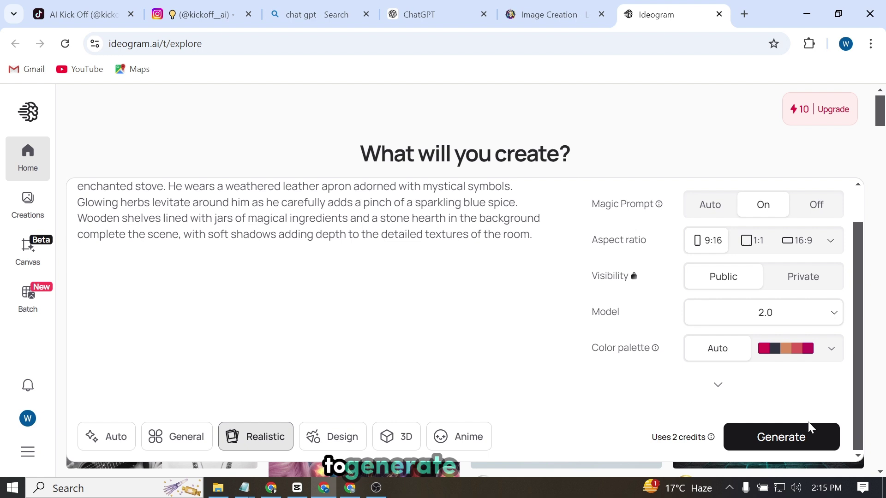
click(774, 444)
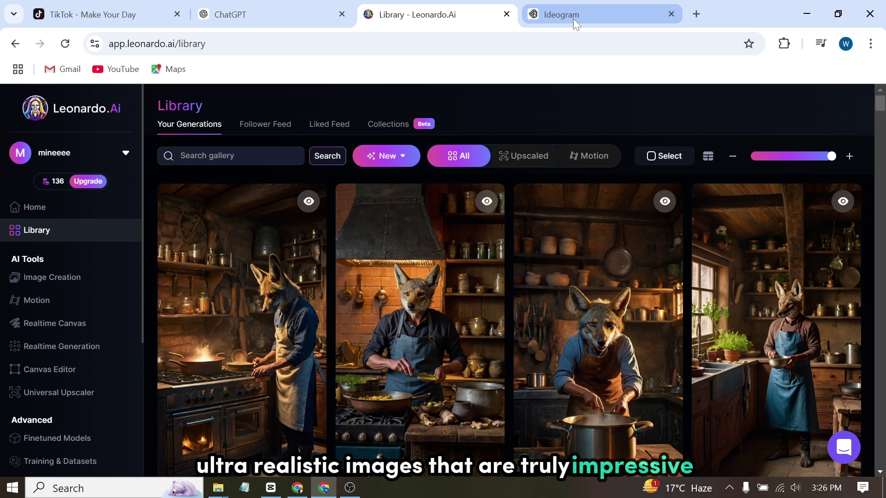
click(574, 21)
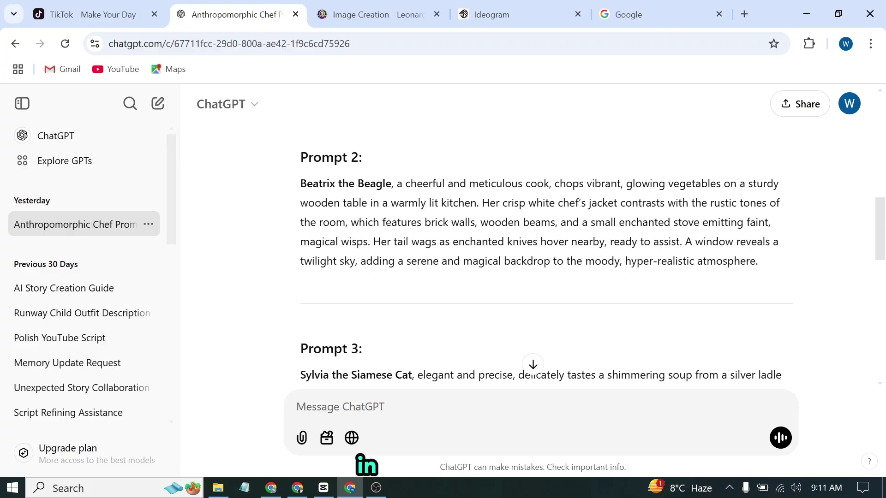
- Copy the Beatrix the Beagle prompt from ChatGPT, paste it into the image generators, and generate it in Ideogram at 9:16
drag(300, 183, 758, 261)
click(809, 284)
click(376, 14)
key(ctrl+v)
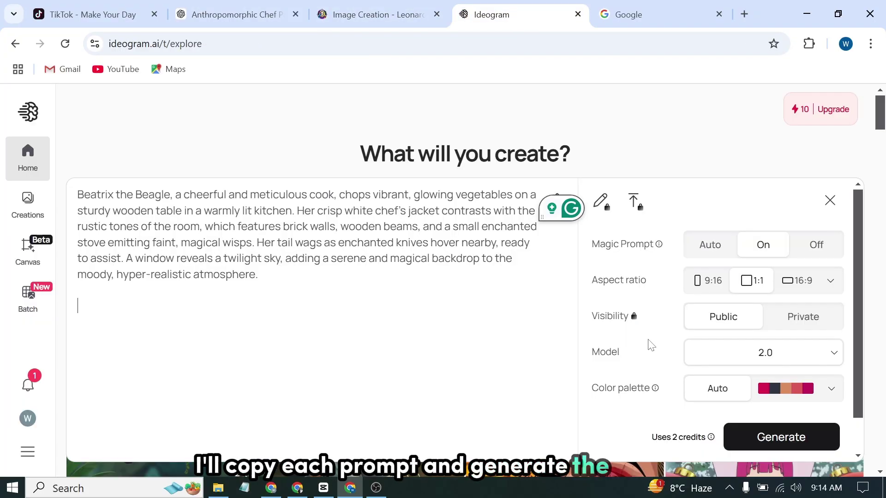
click(706, 280)
click(785, 439)
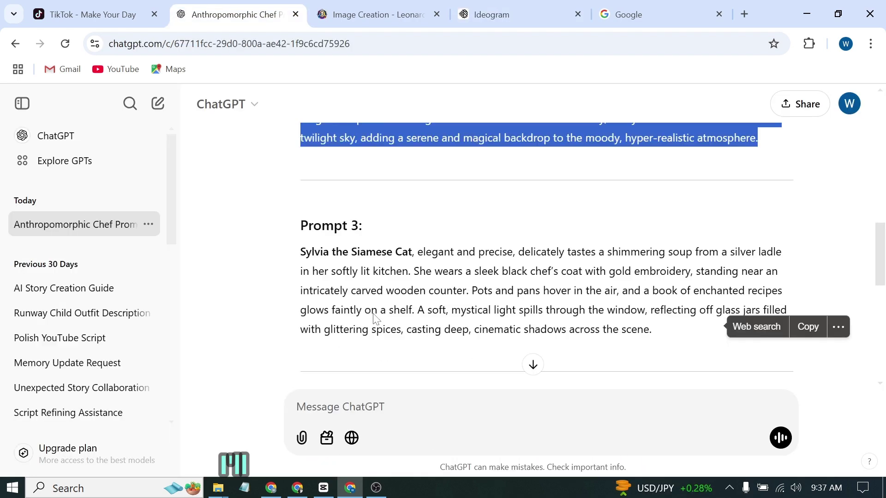
- Copy the Sylvia the Siamese Cat prompt from ChatGPT and generate images from it in Leonardo.Ai
scroll(531, 323, down, 2)
drag(298, 202, 653, 262)
click(811, 285)
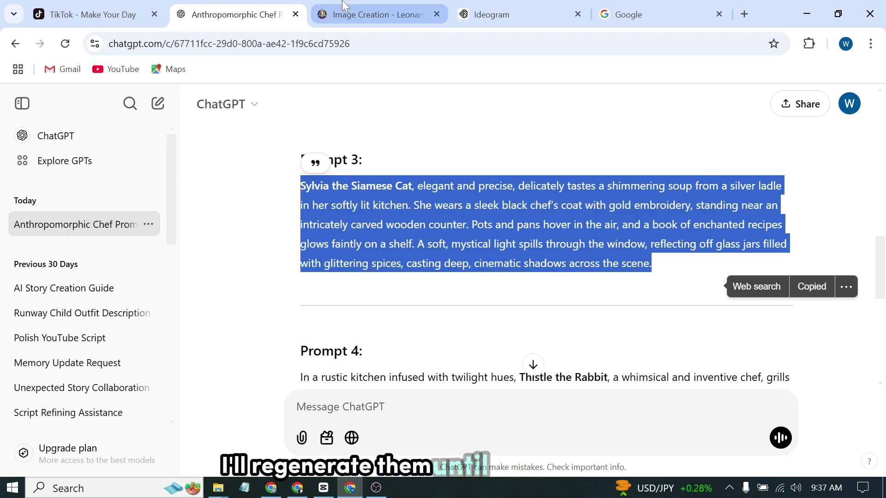
click(376, 14)
key(ctrl+a)
key(ctrl+v)
click(787, 294)
- Replace the Beatrix the Beagle prompt in Ideogram with the copied Sylvia the Siamese Cat prompt and generate images
click(517, 14)
key(ctrl+a)
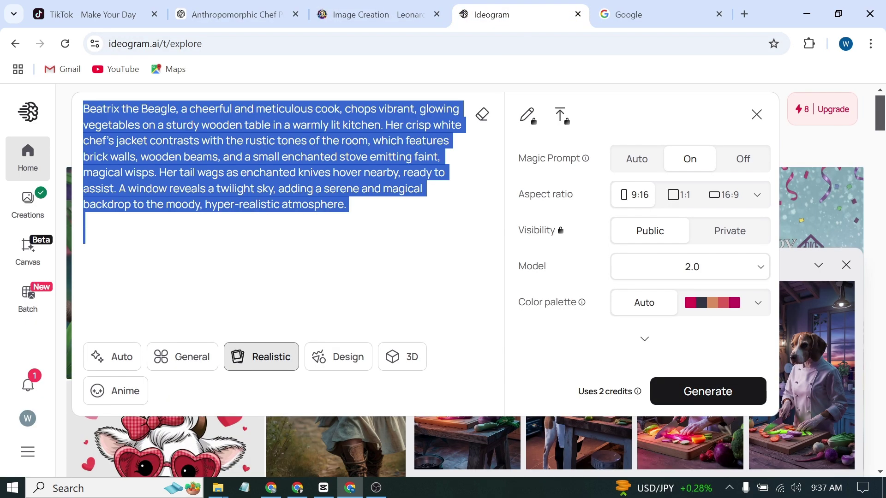
key(ctrl+v)
click(673, 383)
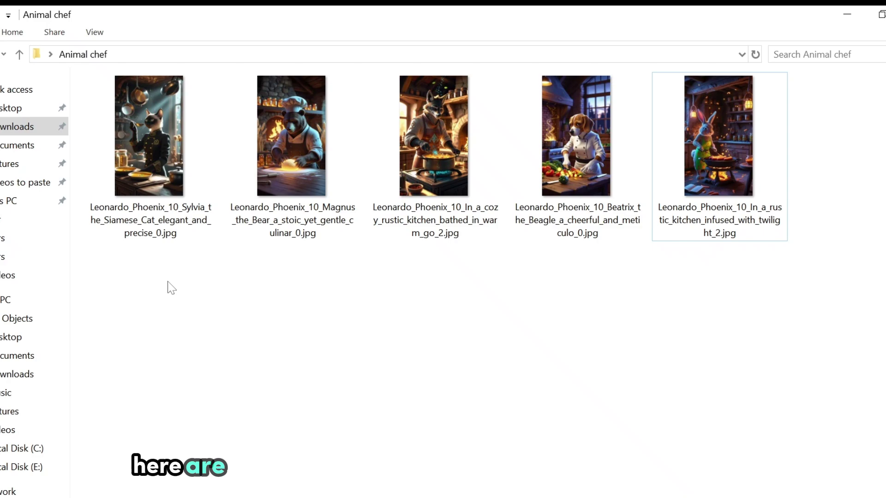
drag(85, 337, 736, 197)
drag(411, 194, 387, 323)
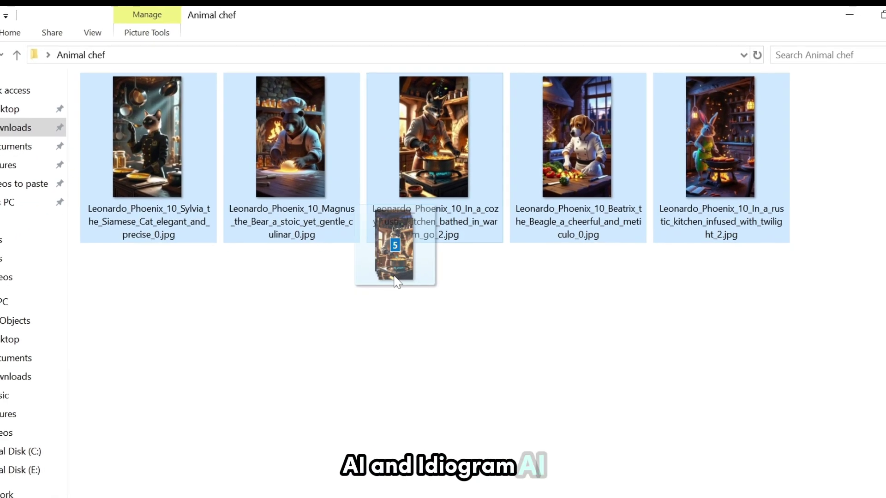
drag(396, 281, 394, 283)
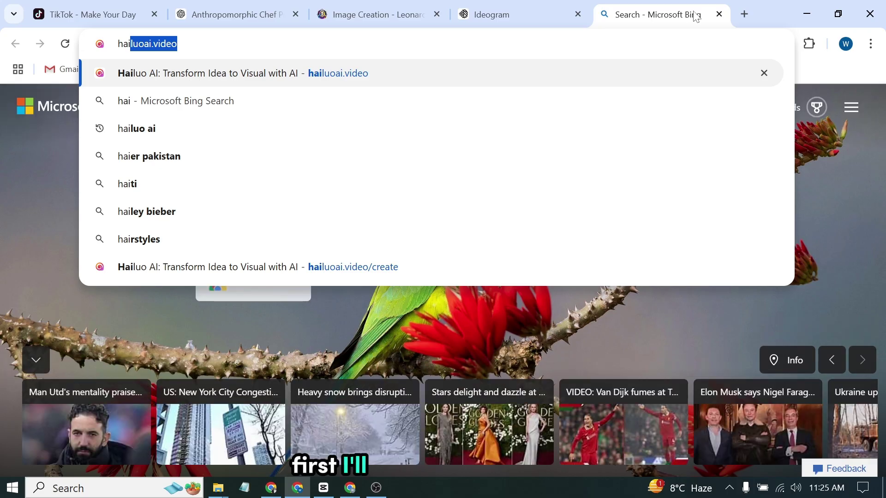
- Search for hailuo ai, open the Hailuo AI site, and go to its video creation page
click(201, 131)
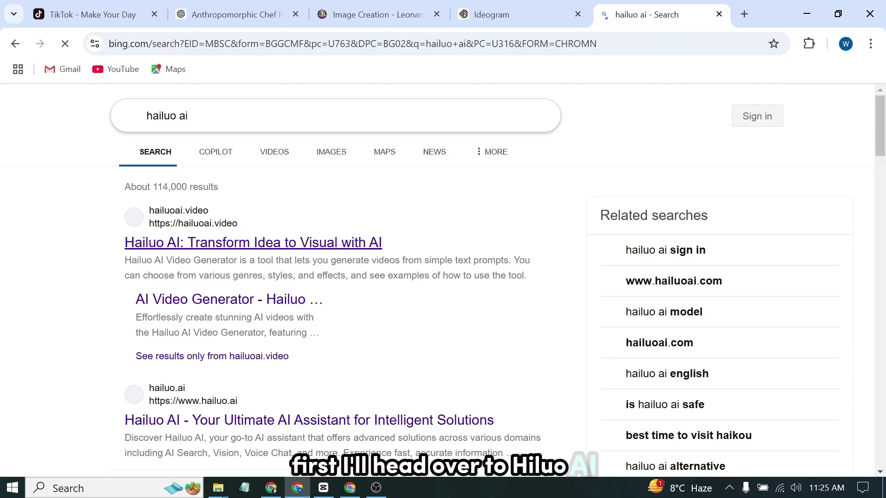
click(211, 248)
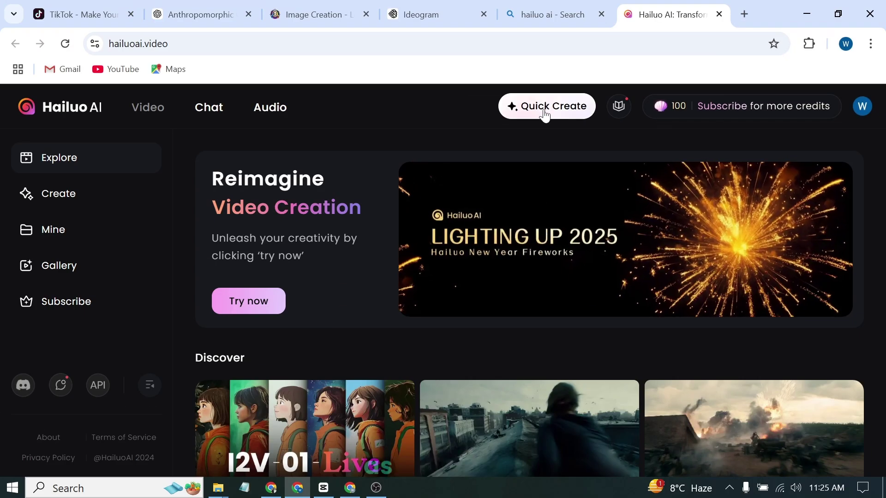
scroll(474, 238, down, 4)
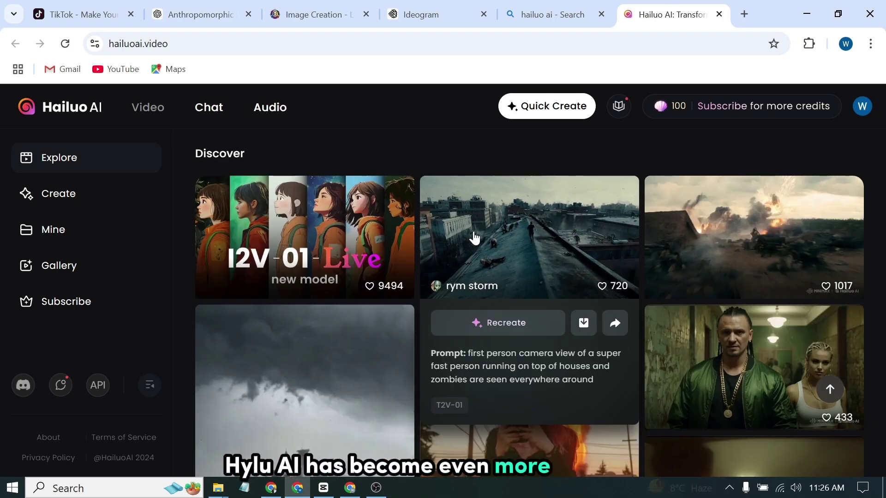
scroll(474, 237, down, 5)
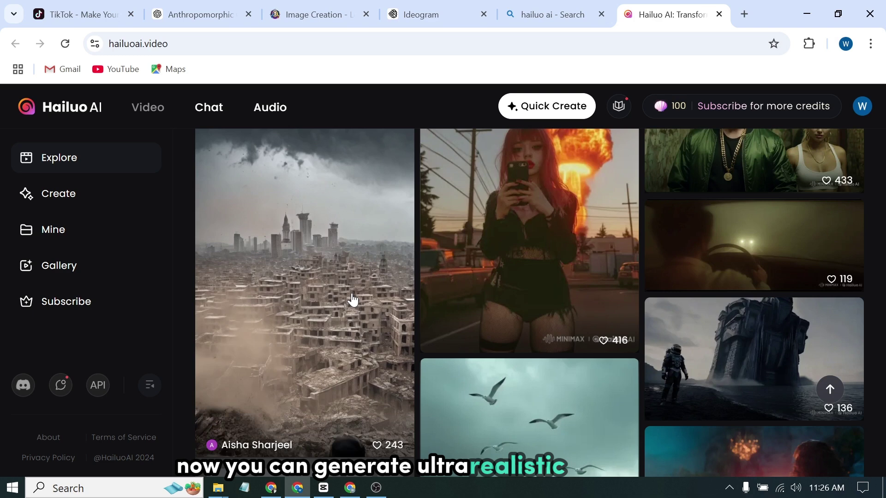
scroll(686, 351, up, 10)
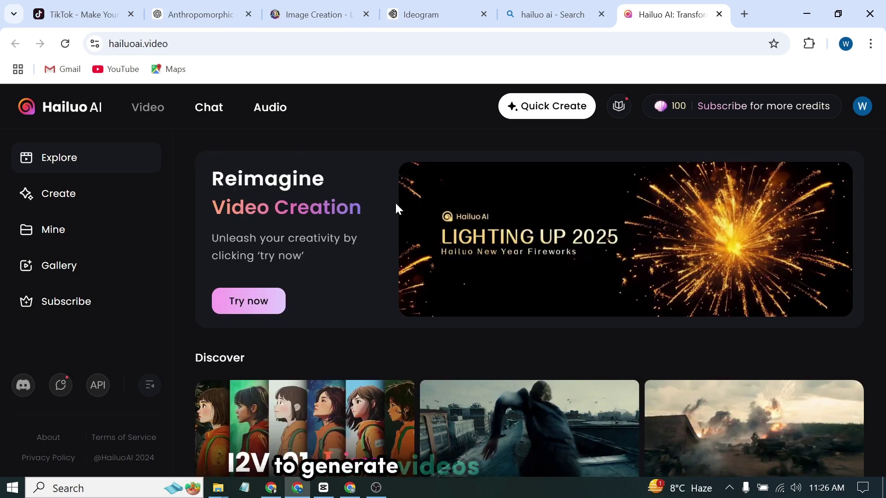
click(249, 302)
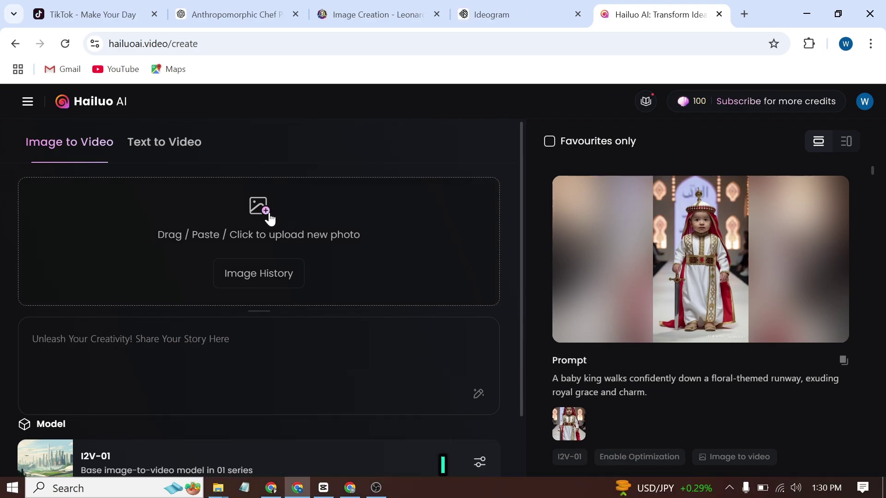
- Upload the rabbit chef image and generate an image-to-video clip with the I2V-01 model and prompt "The rabbit is grilling sausages"
click(269, 212)
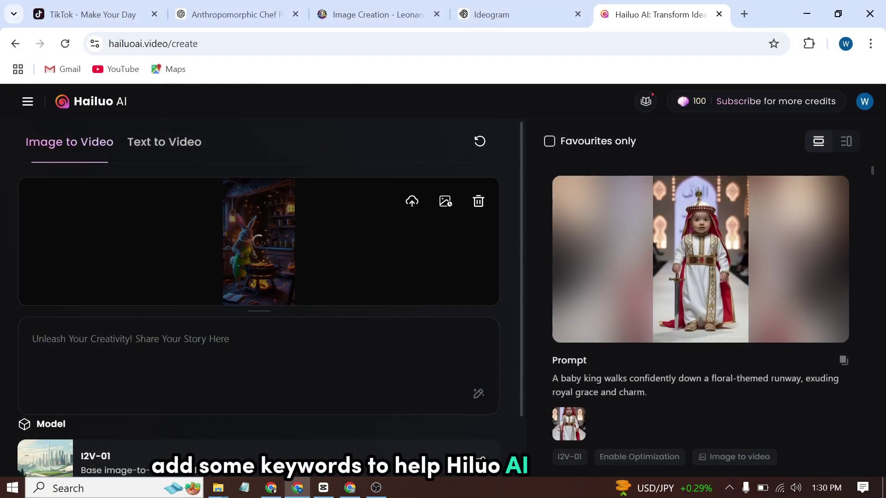
text(rilling sausages)
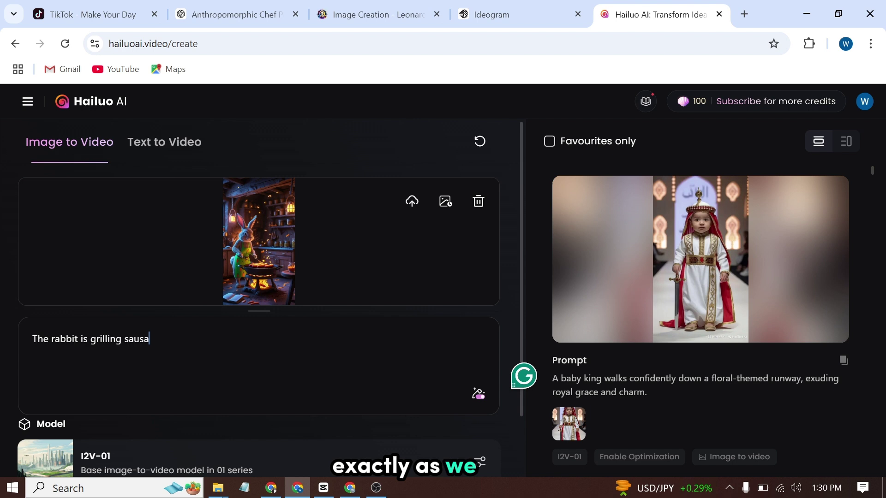
scroll(237, 395, down, 2)
click(243, 396)
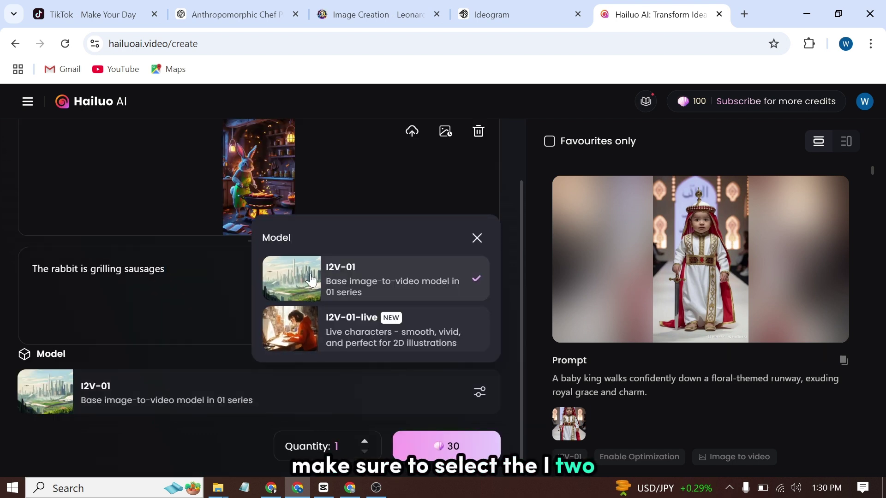
click(226, 372)
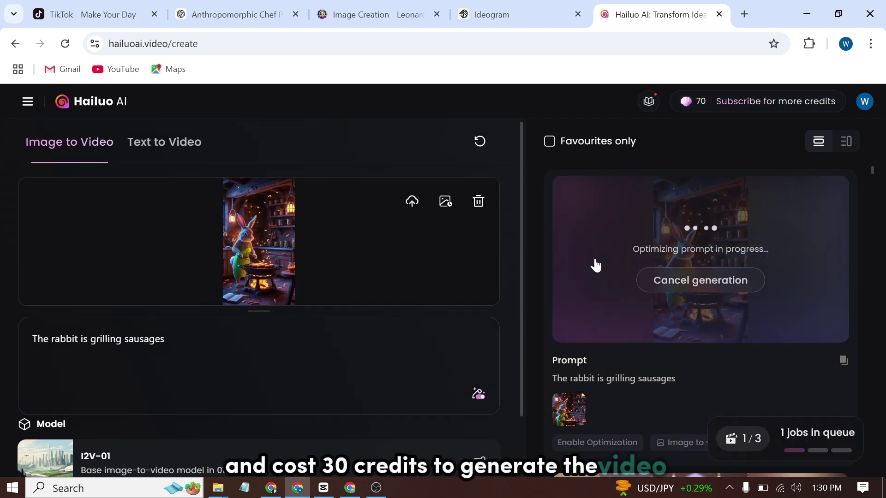
- Search for runwayml in a new browser tab and open the Runway site
click(744, 14)
text(runw)
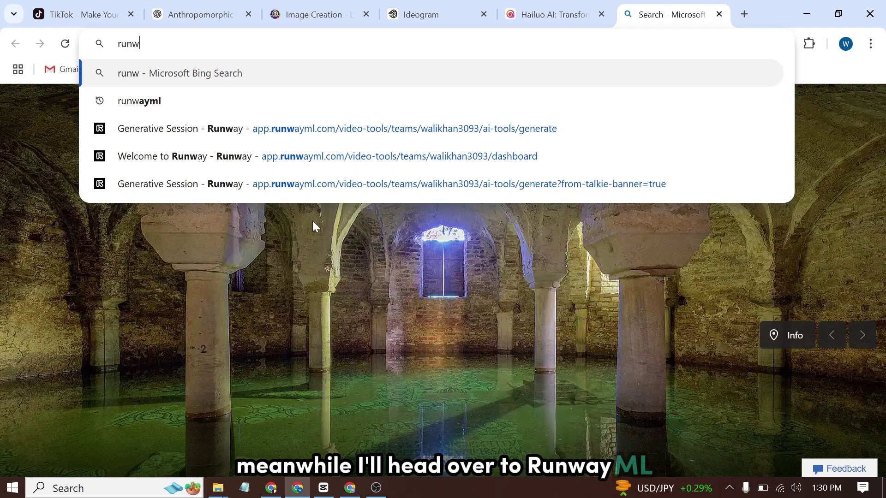
click(255, 110)
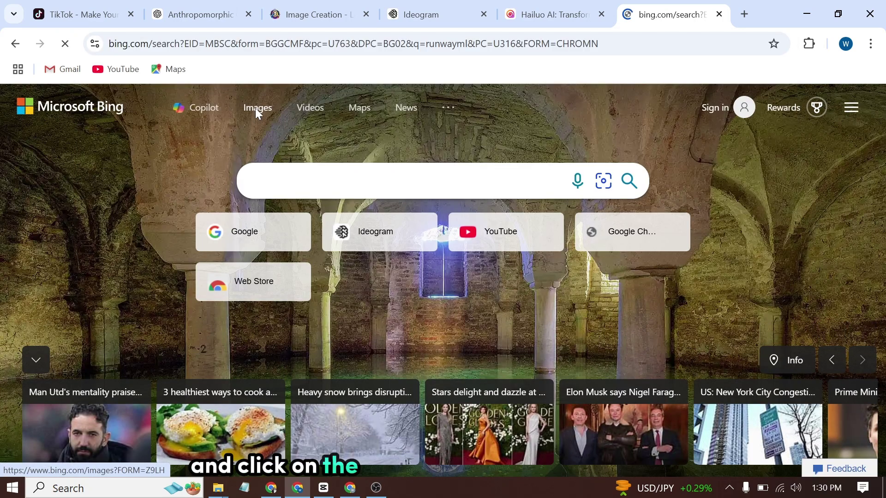
click(176, 253)
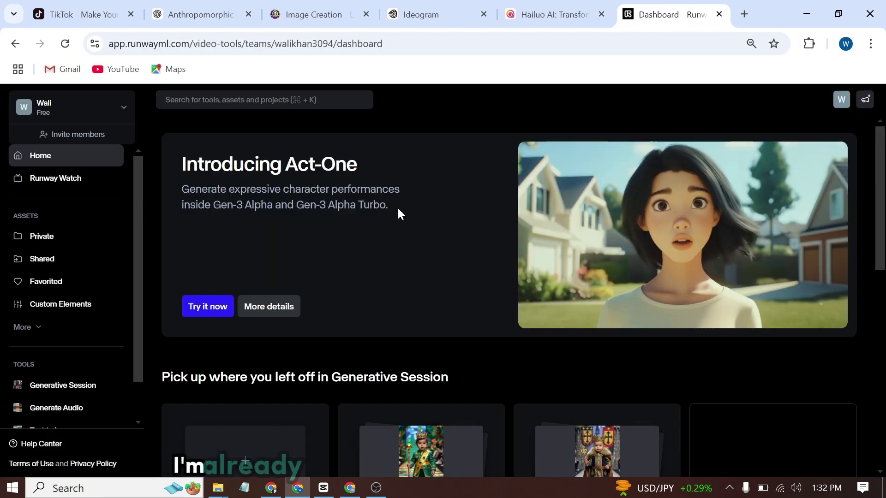
- Upload the rabbit chef image to a new Runway session and generate a 5s Turbo video from "The rabbit is grilling sausages"
click(217, 308)
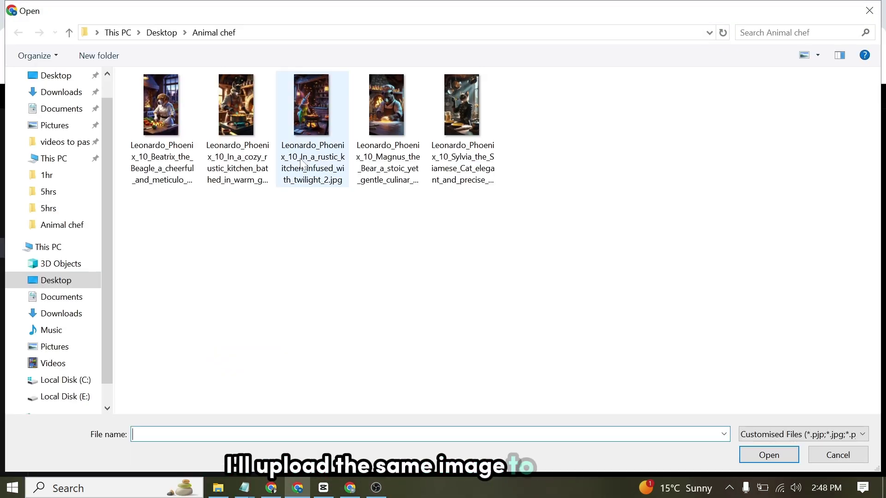
double_click(310, 131)
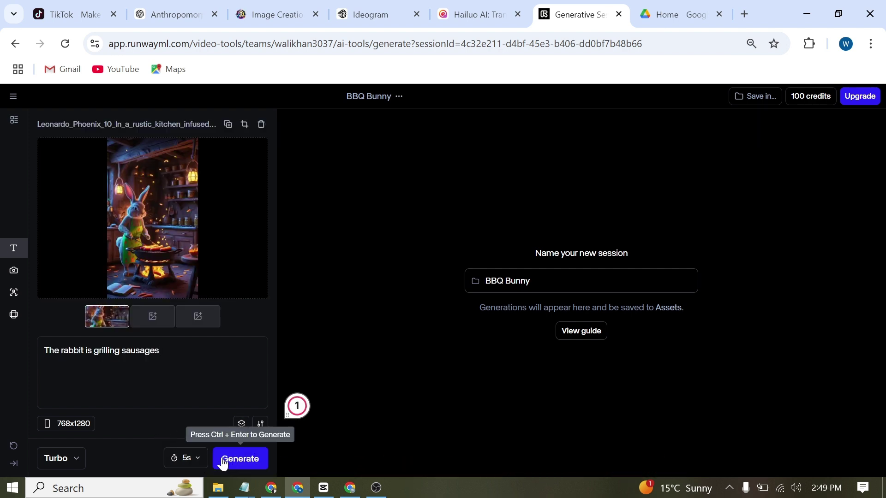
click(241, 459)
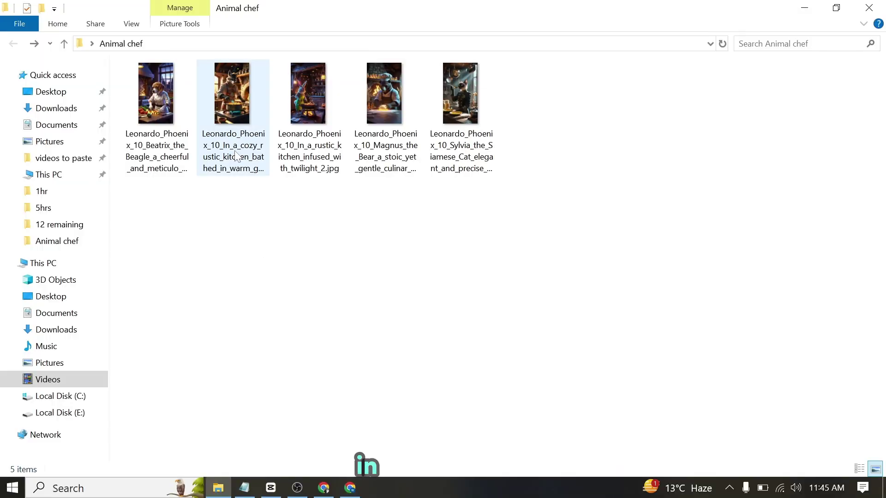
- Upload the cozy rustic kitchen image to Hailuo AI and generate a video from "Fox chef stirs the glowing pot in the magical kitchen."
drag(234, 152, 219, 330)
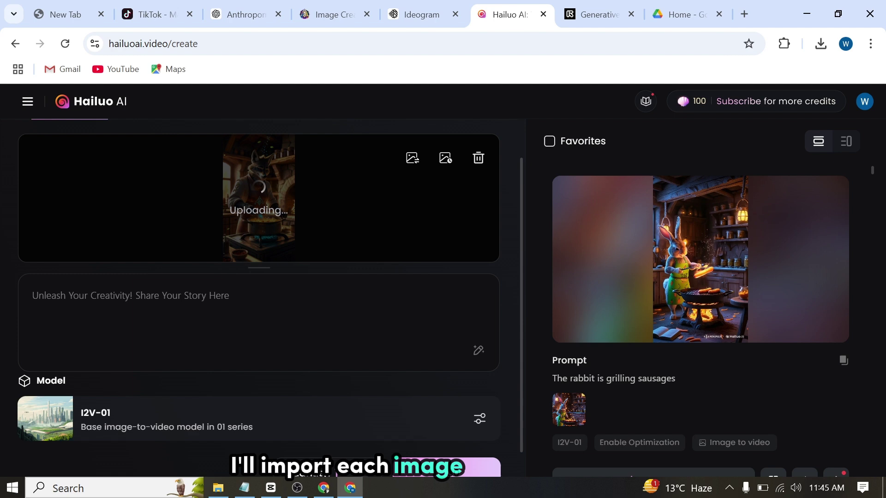
scroll(258, 387, down, 1)
click(432, 452)
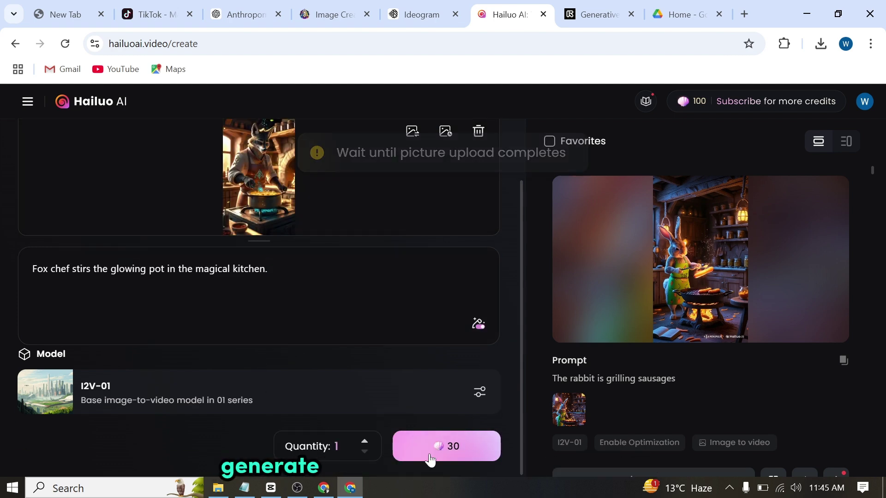
click(429, 454)
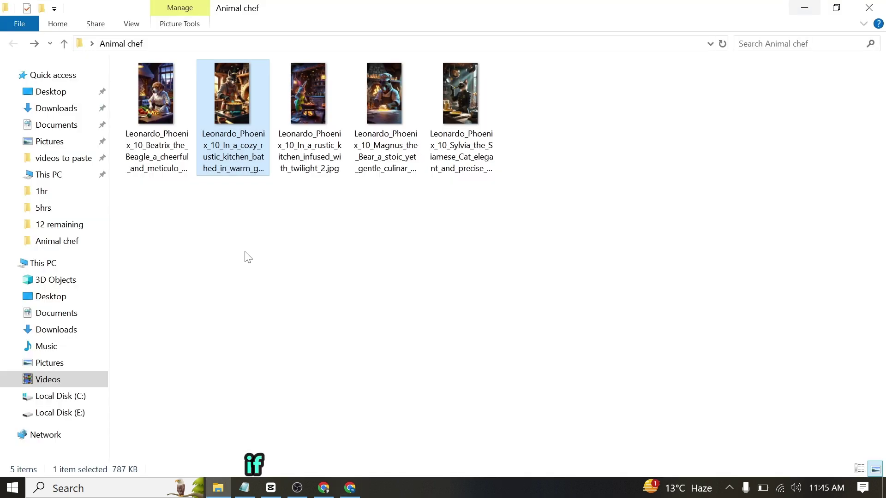
drag(232, 106, 175, 249)
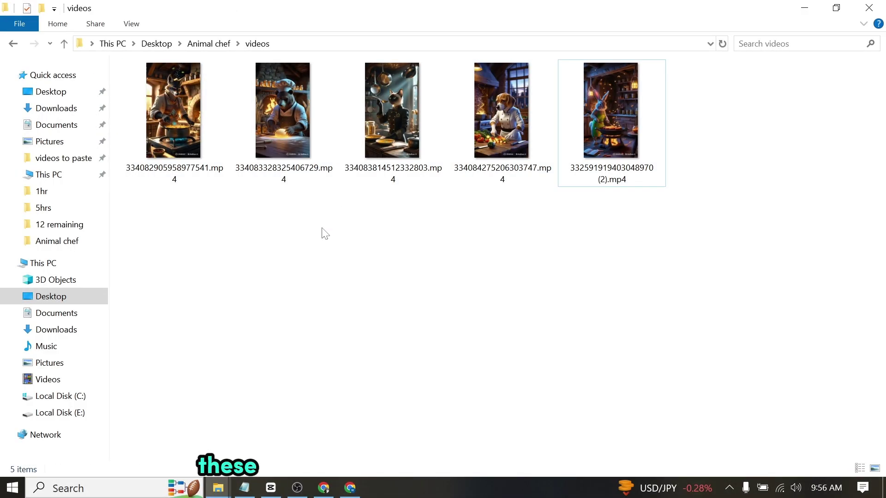
drag(151, 269, 720, 169)
drag(402, 189, 453, 362)
click(452, 362)
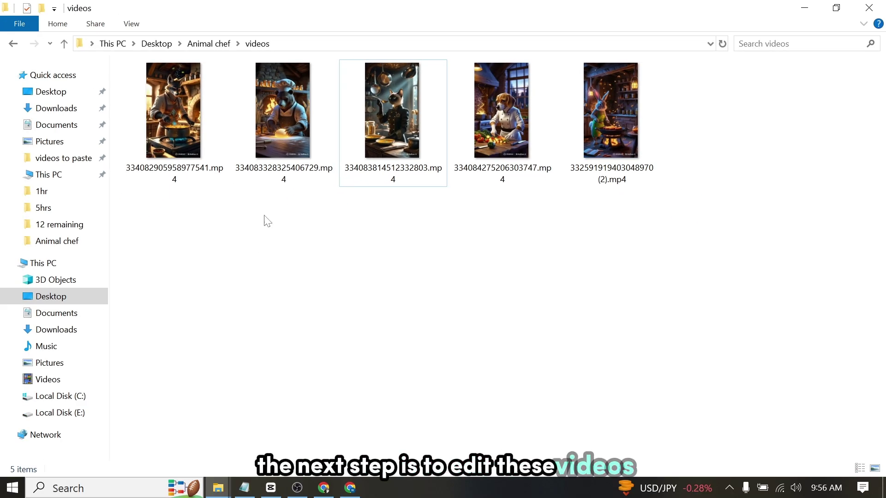
drag(188, 209, 664, 60)
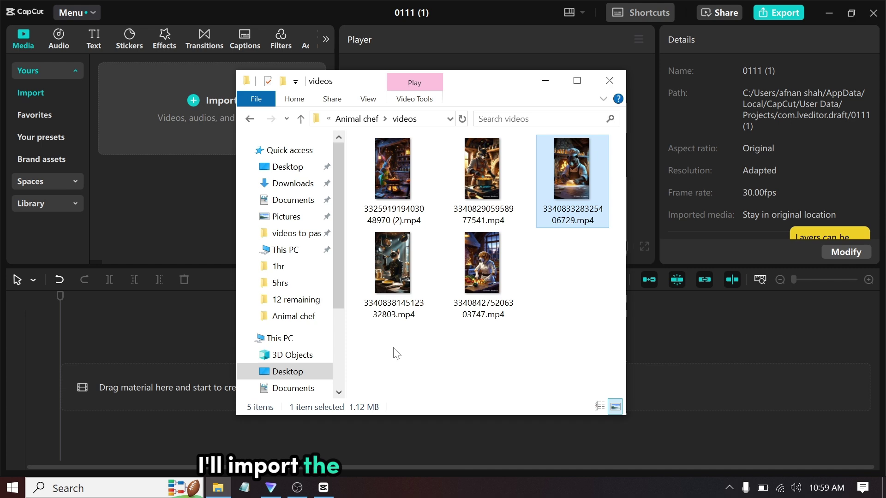
- Import all five animal chef clips from the videos folder into the CapCut project's media
key(ctrl+a)
key(Return)
click(190, 172)
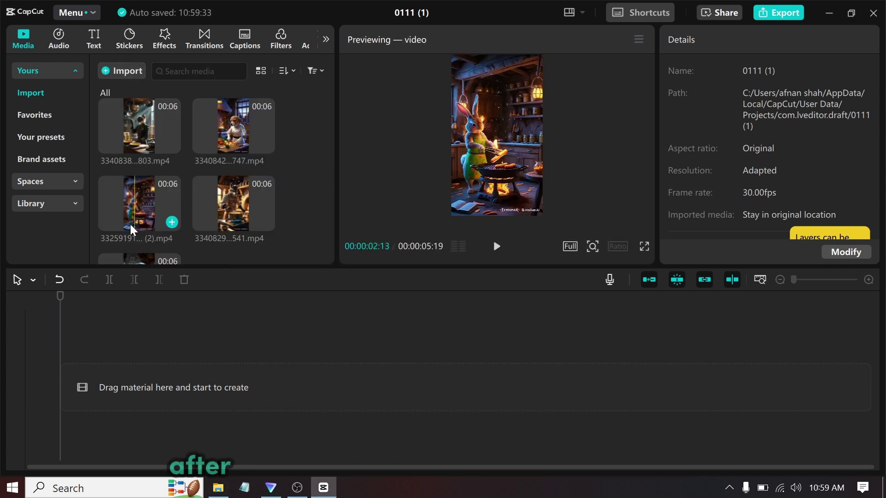
- Place the rabbit chef, dog chef and 334083814512332803.mp4 clips one after another on the timeline
drag(132, 226, 64, 387)
drag(233, 127, 376, 389)
drag(139, 127, 656, 388)
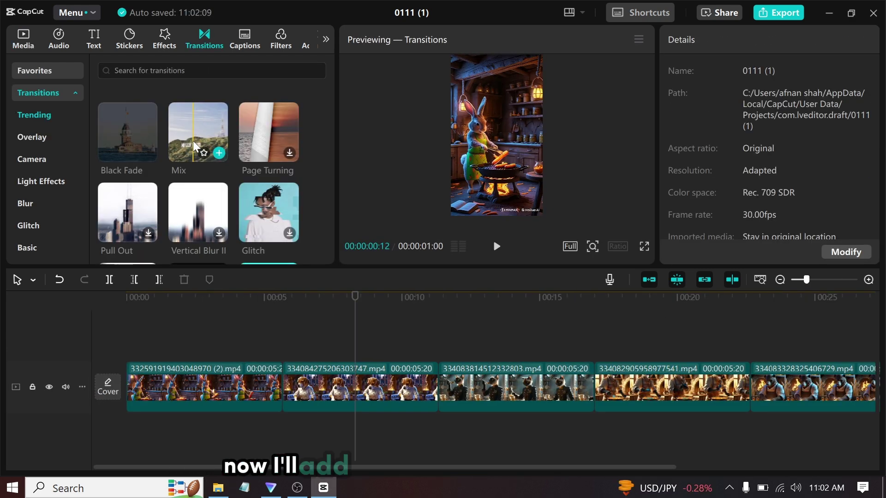
- Add the Mix transition at the joins between the timeline clips and open the rabbit clip for cropping
drag(198, 134, 439, 387)
drag(198, 134, 594, 387)
drag(198, 134, 749, 390)
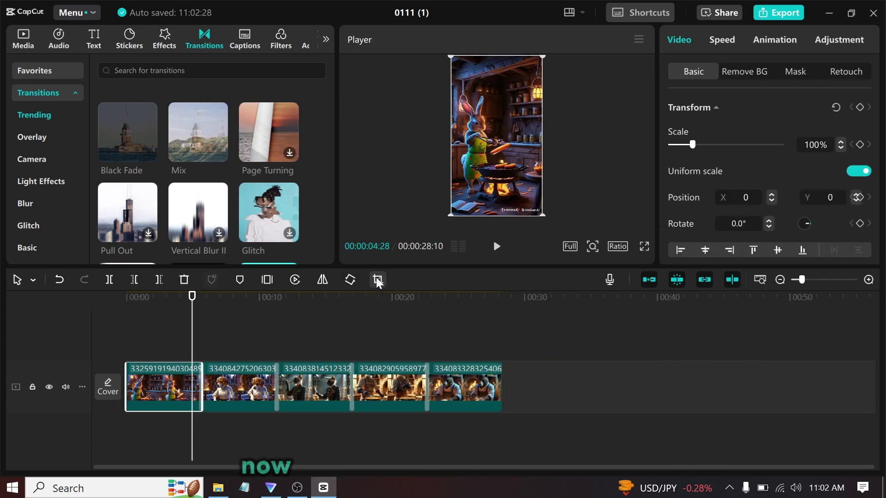
click(378, 280)
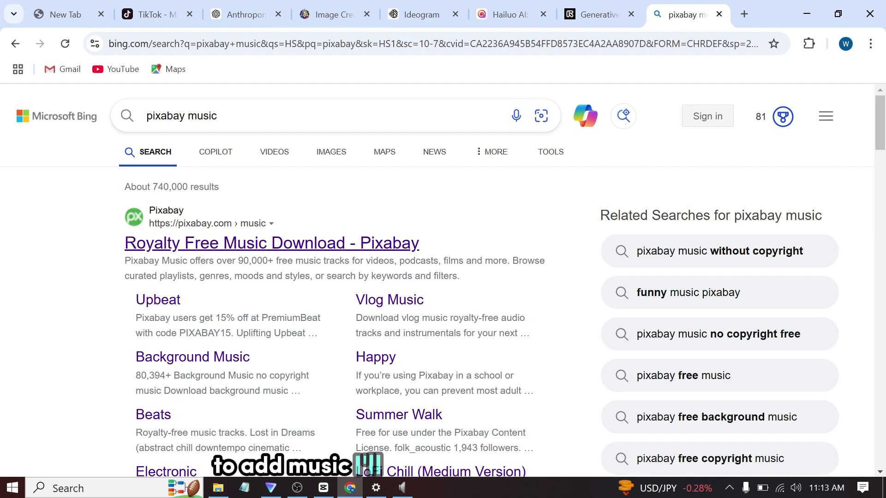
- Open Pixabay's royalty-free music page in the browser and browse the jingle bells tracks
click(251, 245)
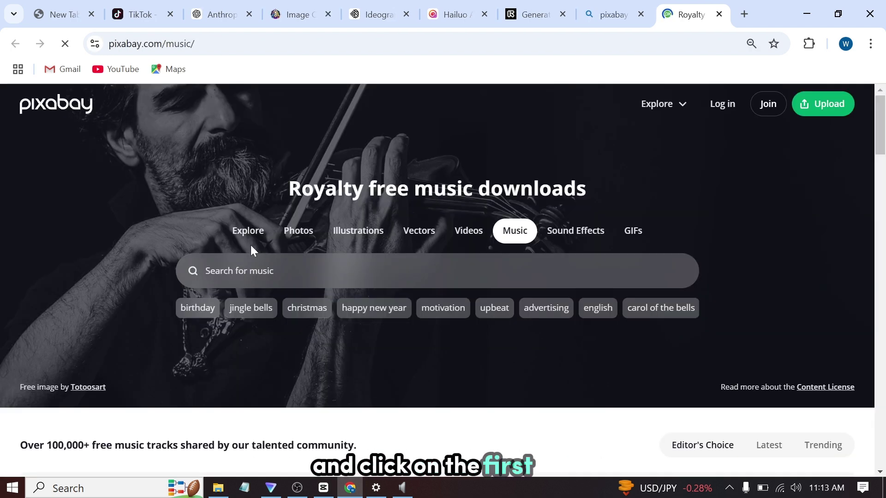
click(252, 309)
scroll(245, 359, down, 10)
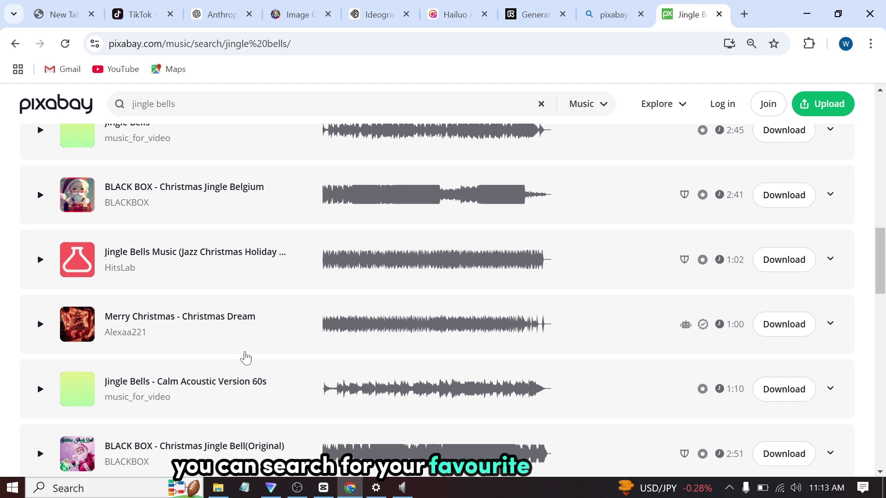
- Preview jingle bells tracks and download "Jingle Bells - Calm Acoustic Version 60s"
click(39, 261)
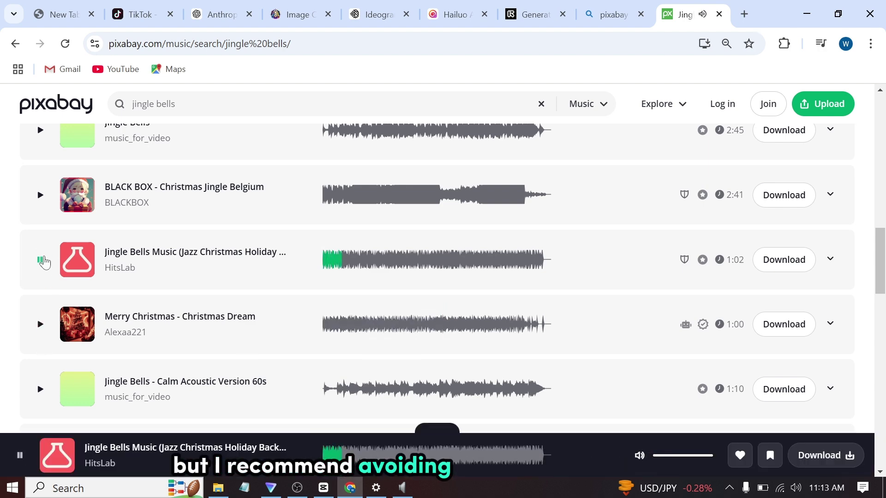
click(44, 262)
mouse_move(689, 261)
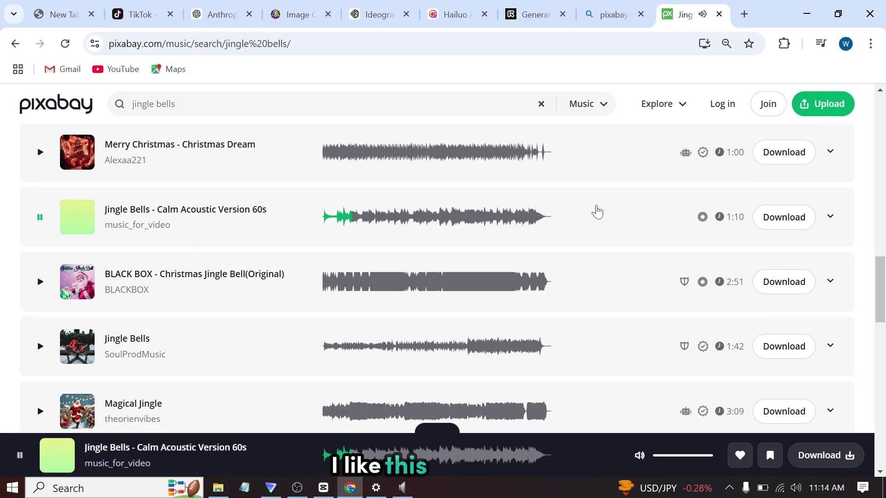
click(784, 222)
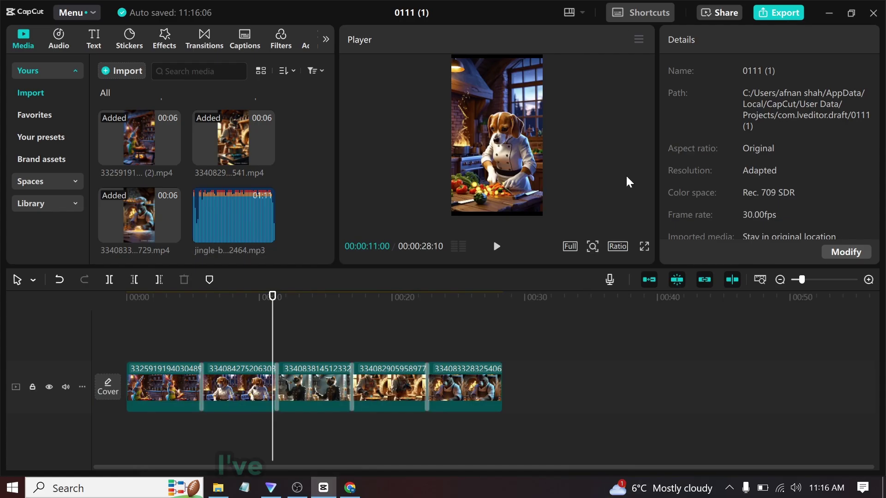
- In CapCut, place the calm acoustic jingle bells track beneath the clips and trim its end to match the video's length
drag(240, 213, 158, 425)
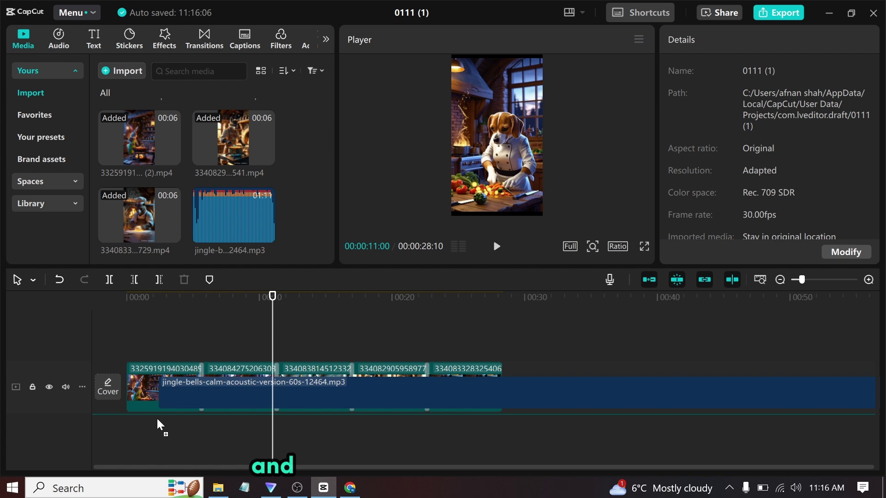
click(193, 422)
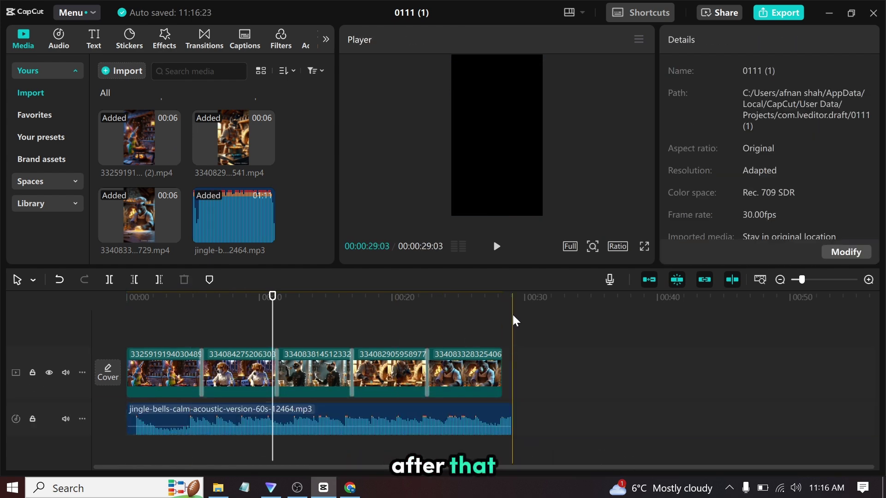
click(379, 422)
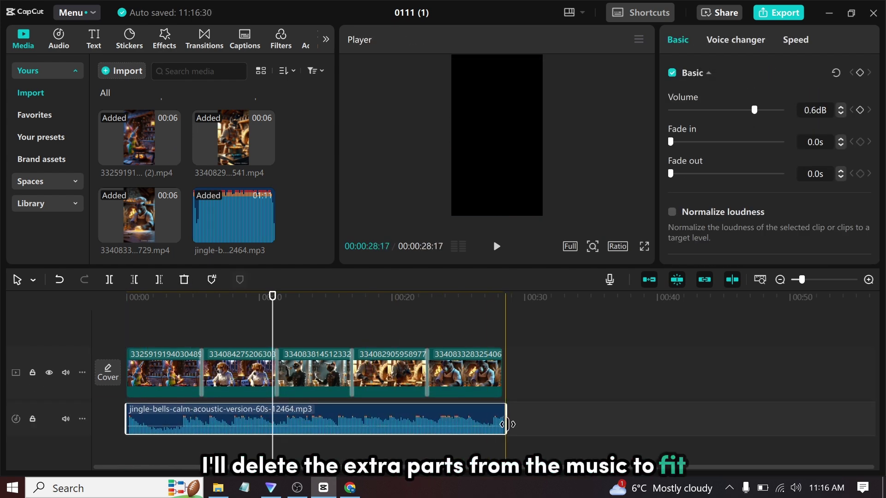
- Fit the default text to the rabbit clip's length and replace its wording with "A whimsical and inventive chef" from the Notepad notes
drag(166, 354, 202, 354)
click(244, 487)
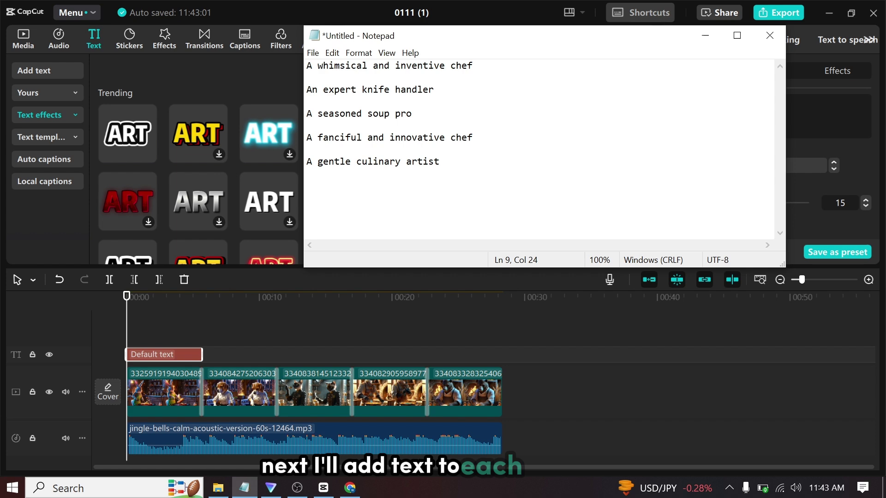
drag(306, 68, 477, 69)
key(ctrl+c)
click(750, 34)
drag(718, 104, 680, 103)
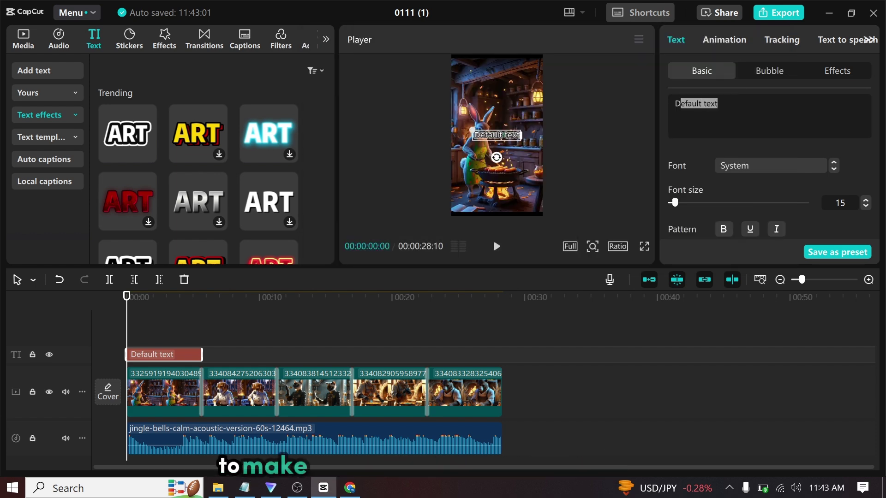
key(ctrl+v)
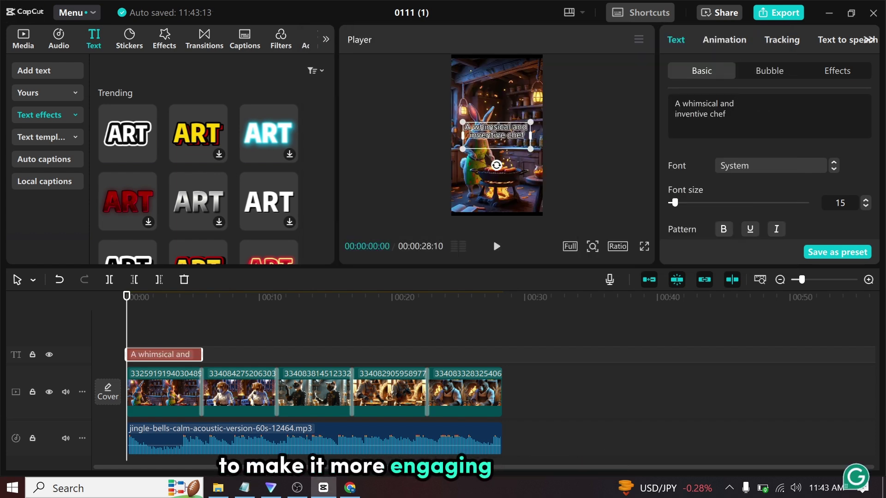
- Move the rabbit clip's title to the upper part of the video frame and adjust its text style
drag(493, 137, 493, 83)
scroll(761, 225, down, 4)
click(718, 222)
click(577, 194)
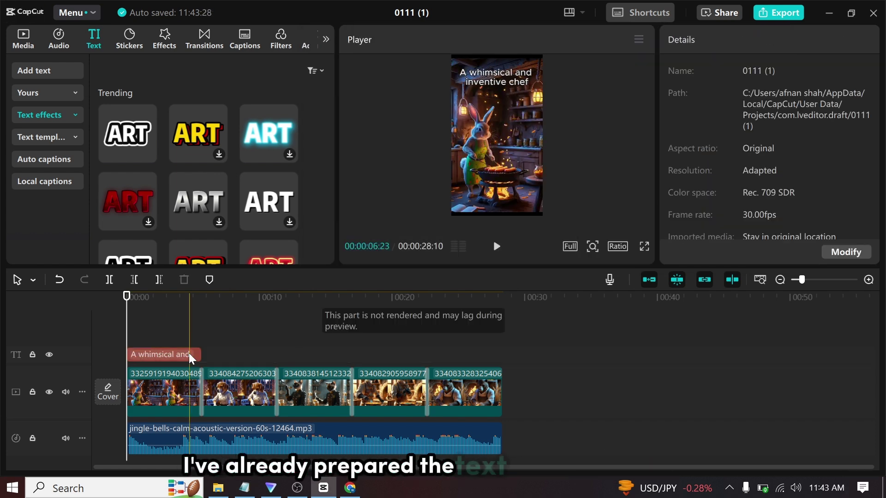
- Copy the rabbit clip's title and paste it at the start of the dog chef clip
click(191, 356)
key(ctrl+c)
click(201, 317)
key(ctrl+v)
- Replace the dog clip's title with "An expert knife handler" from the notes and paste another title at the start of the third clip
click(245, 488)
drag(435, 89, 305, 89)
key(ctrl+c)
click(726, 33)
drag(730, 115, 675, 104)
key(ctrl+v)
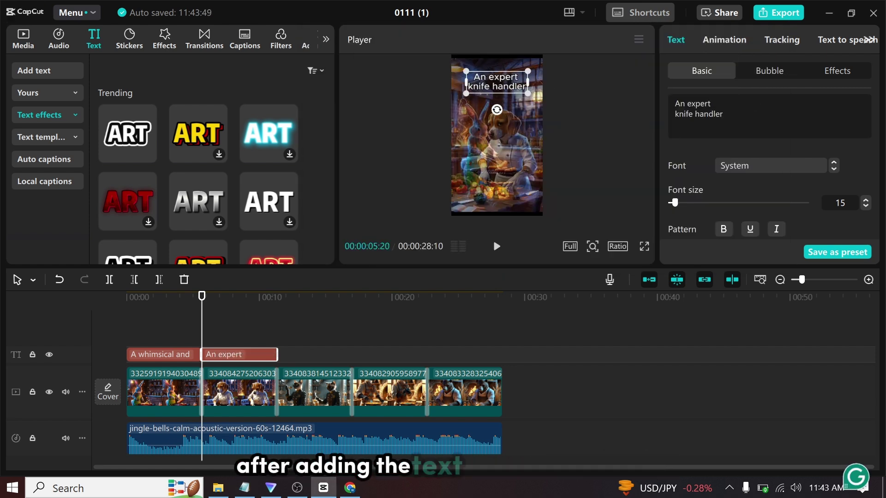
click(277, 318)
key(ctrl+v)
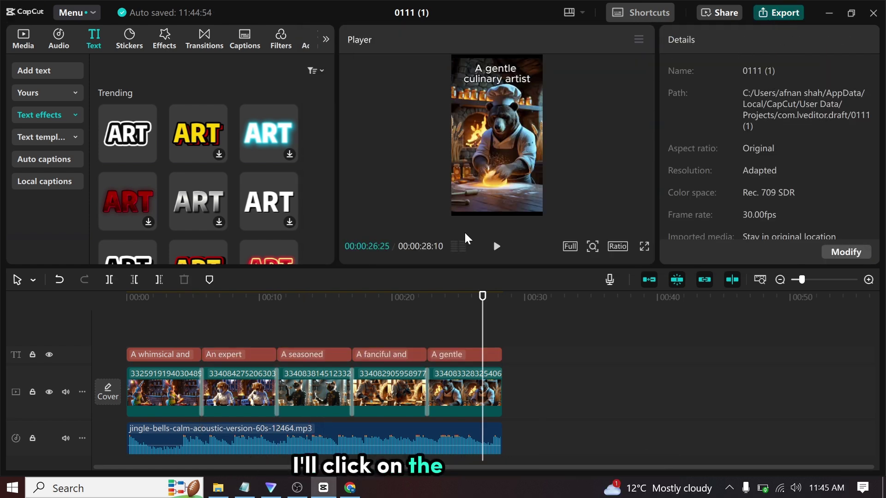
- Export the video as 0111 (1) at 1080P, recommended bit rate, H.264, mp4 and 30fps
key(ctrl+e)
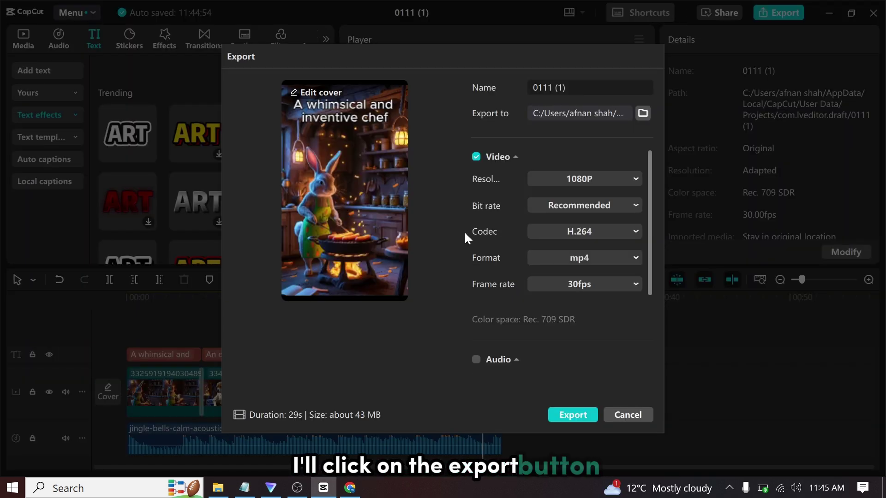
click(561, 414)
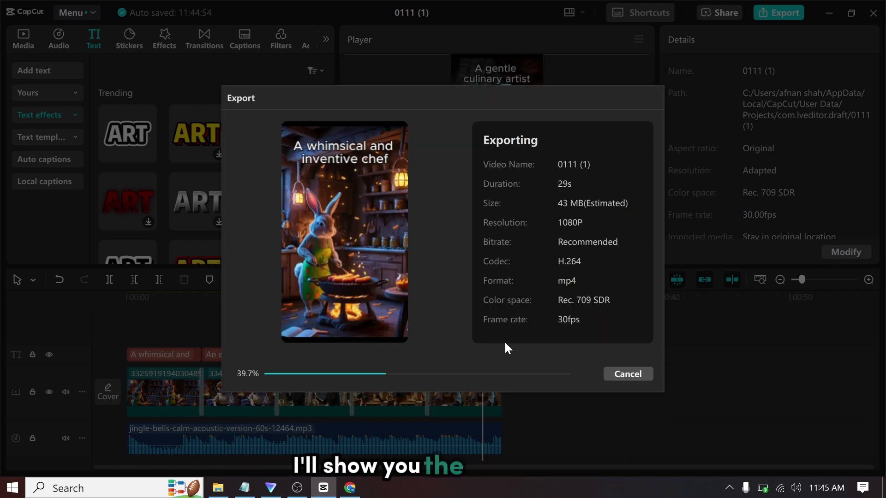